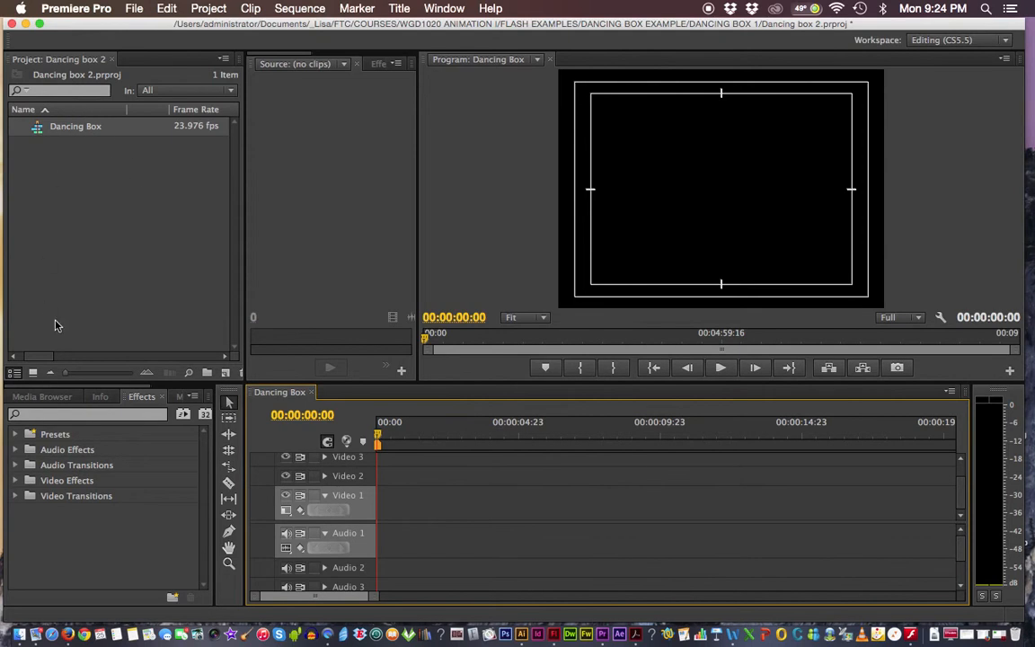
# Step: Import the numbered PNG files from DANCING BOX 1/SEQUENCE_DANCING_BOX as an image sequence, starting with StreamSoundwStop_DancingBox0001.png
pyautogui.click(134, 9)
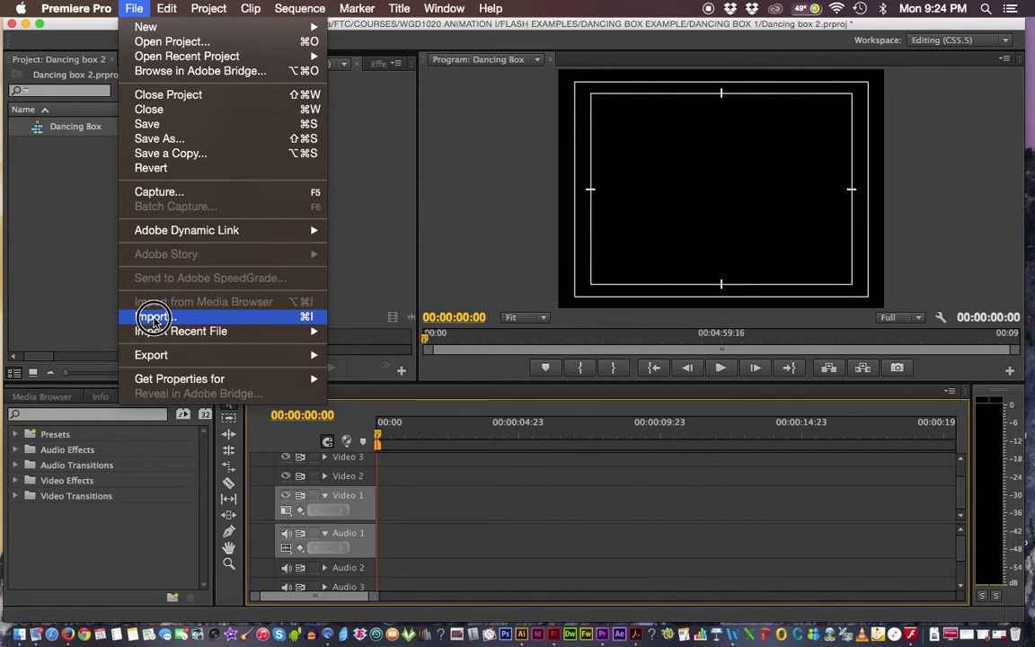
pyautogui.click(49, 185)
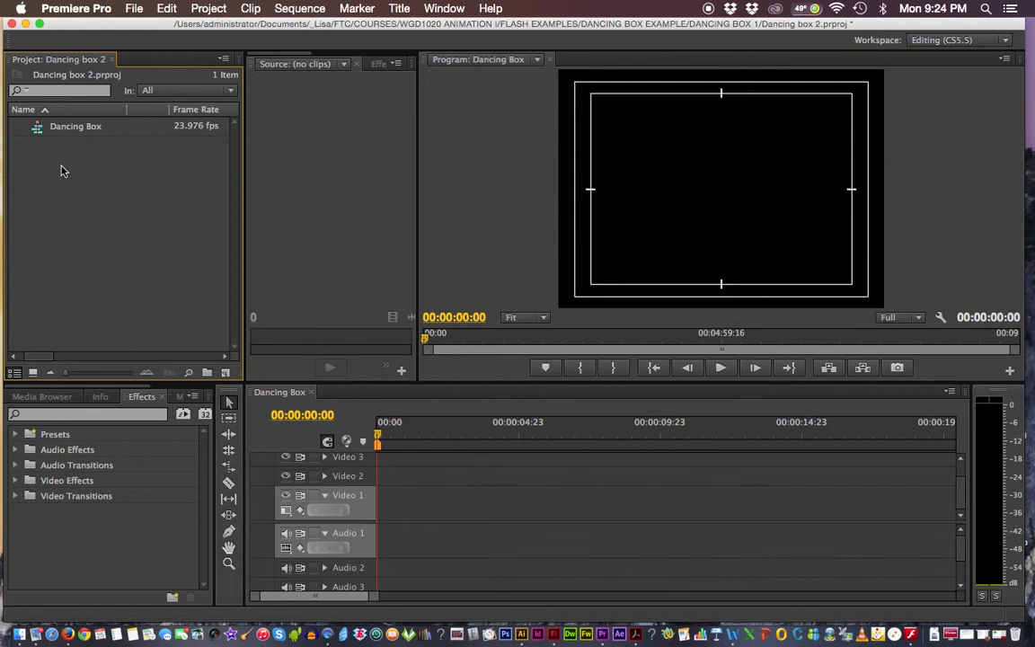
pyautogui.rightClick(59, 171)
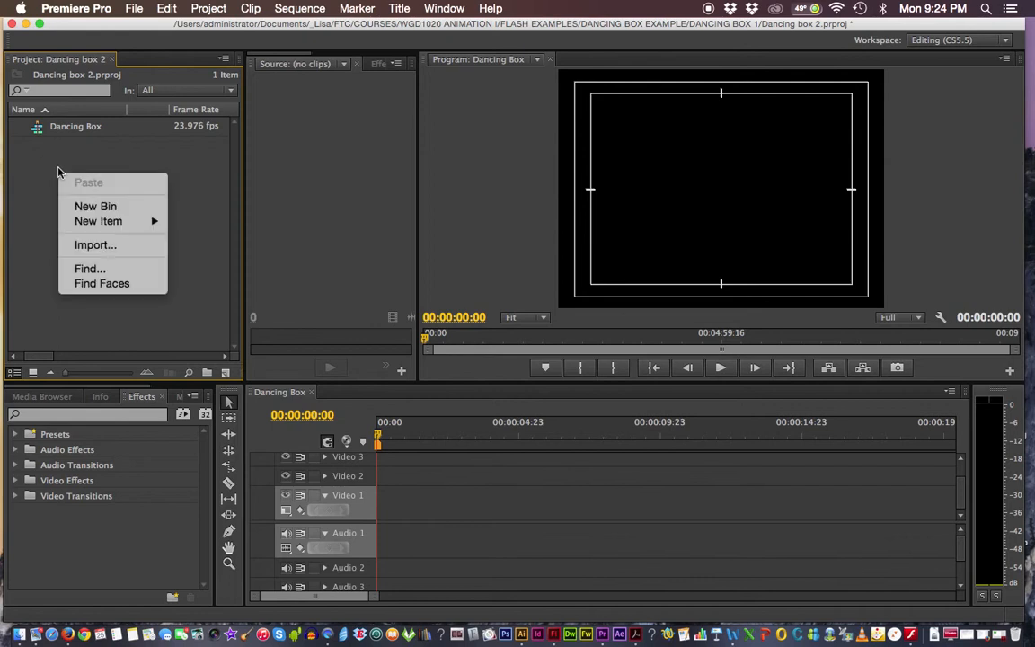
pyautogui.click(87, 246)
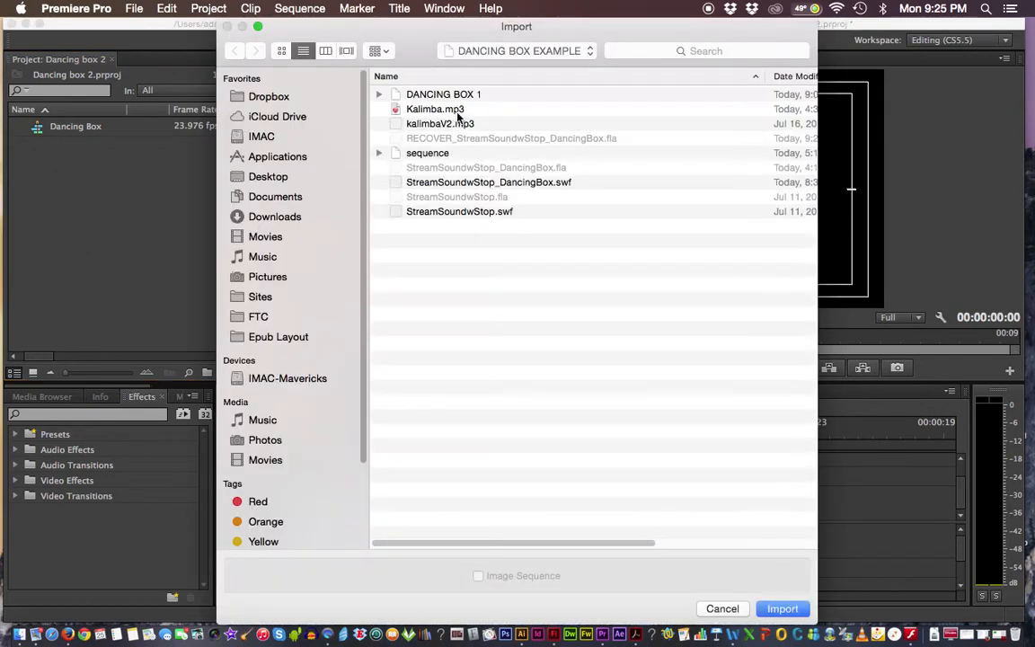
pyautogui.doubleClick(429, 95)
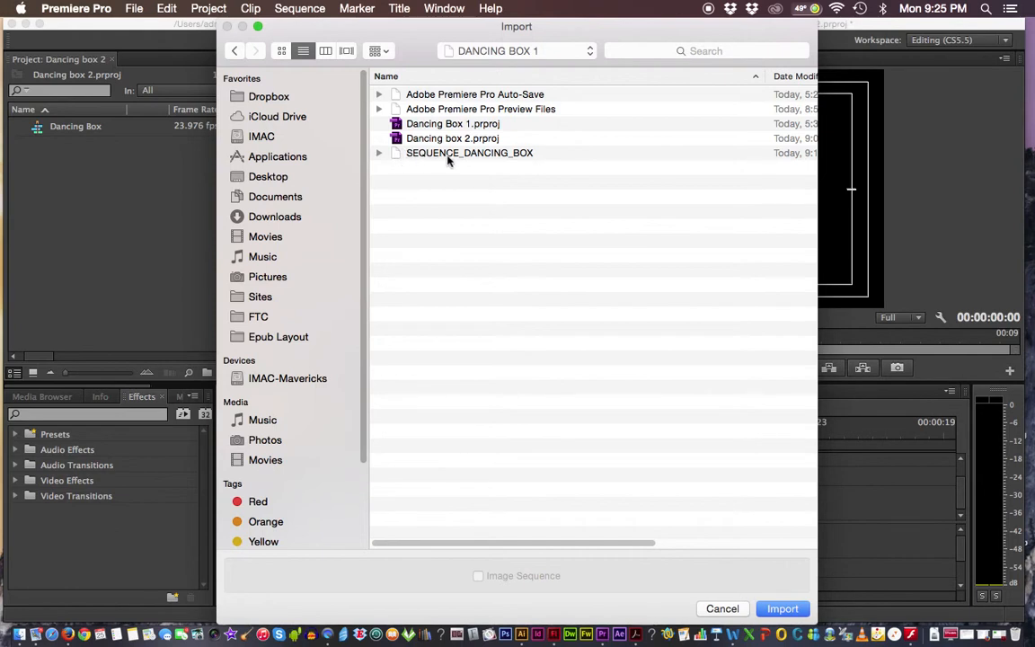
pyautogui.click(377, 155)
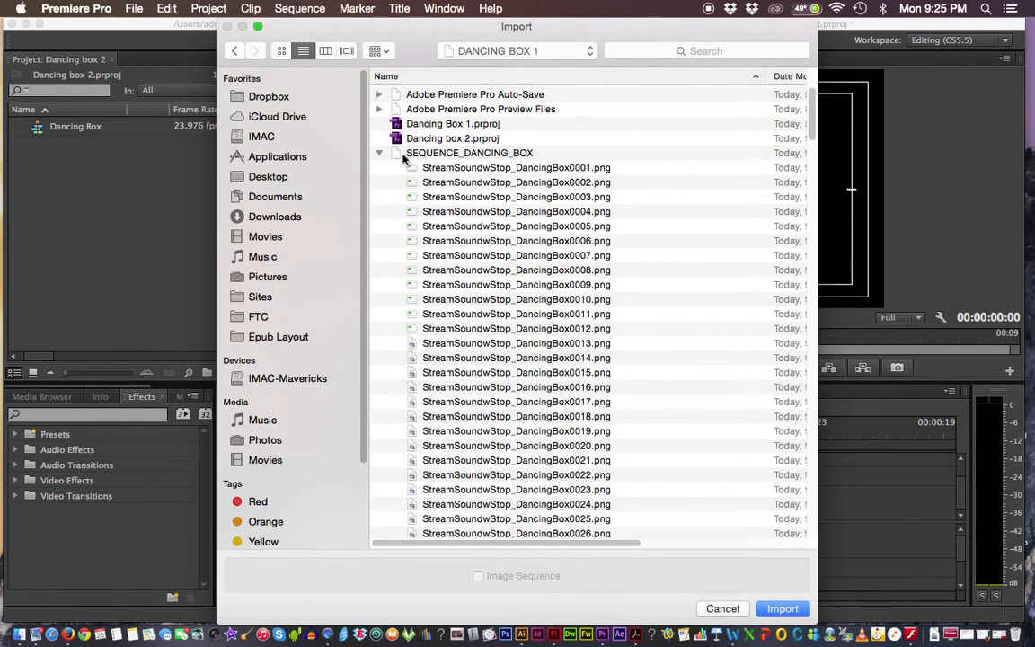
pyautogui.click(378, 154)
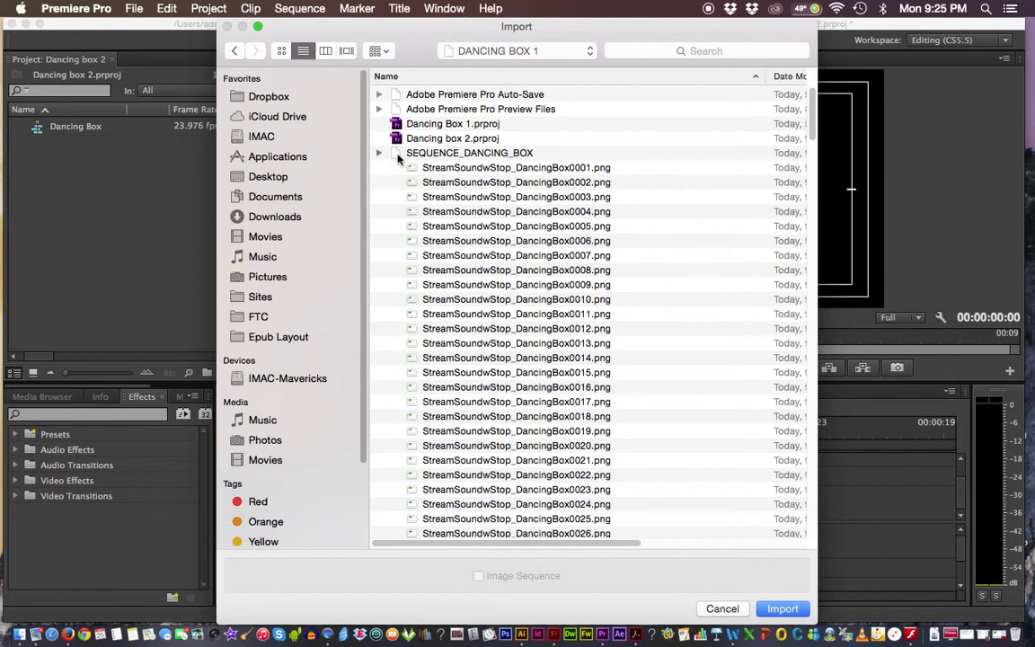
pyautogui.click(393, 155)
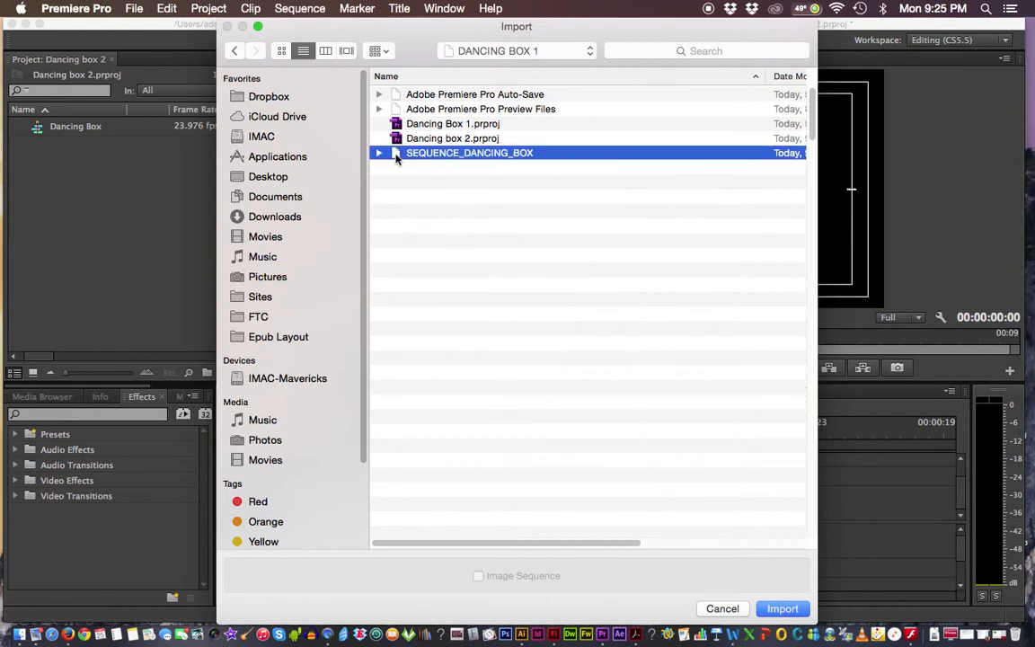
pyautogui.doubleClick(415, 156)
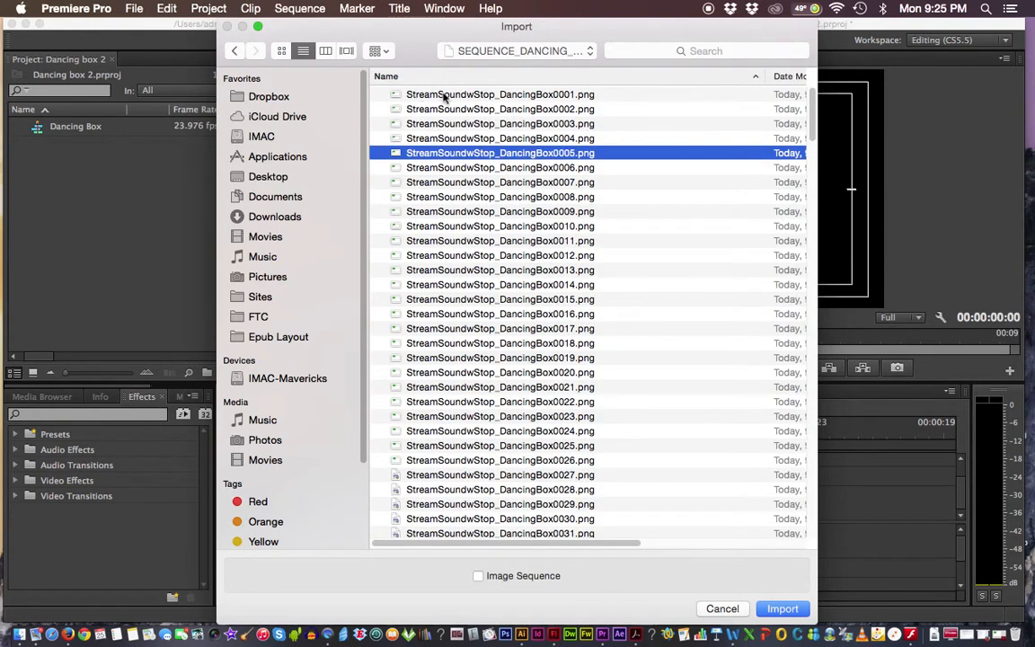
pyautogui.click(462, 94)
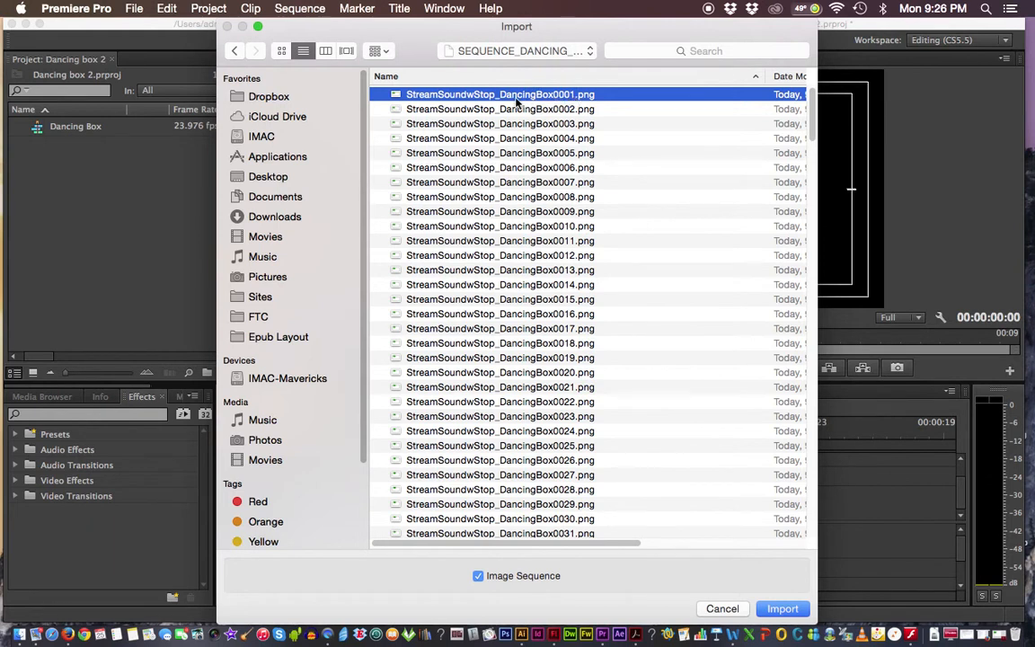
pyautogui.click(787, 613)
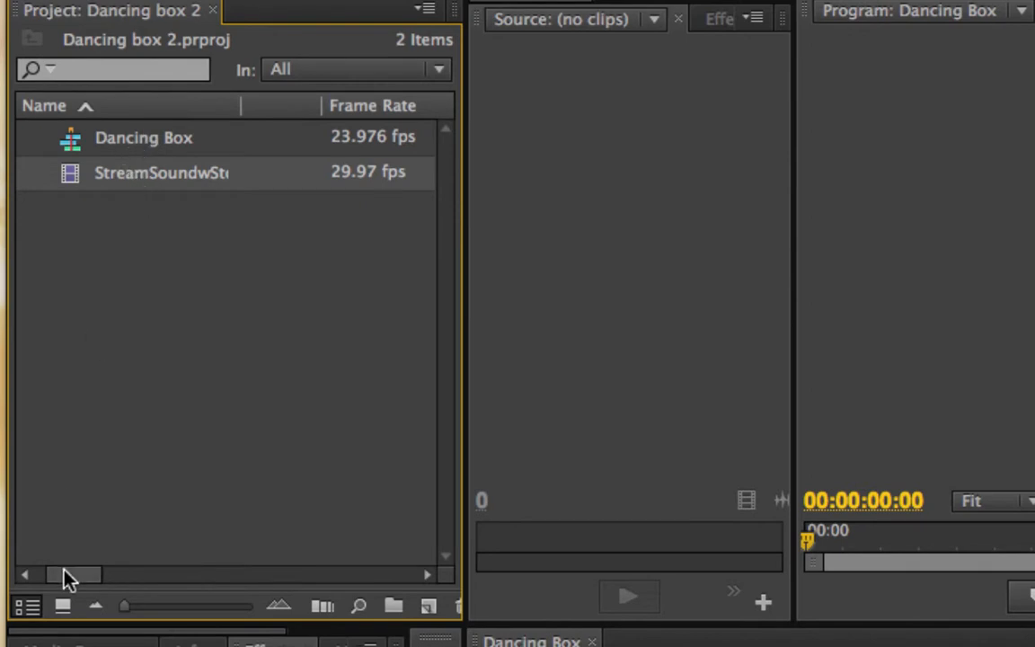
# Step: Check the imported clip's thumbnail in icon view, return to list view and compare the frame rates of the clip and the Dancing Box sequence
pyautogui.click(63, 605)
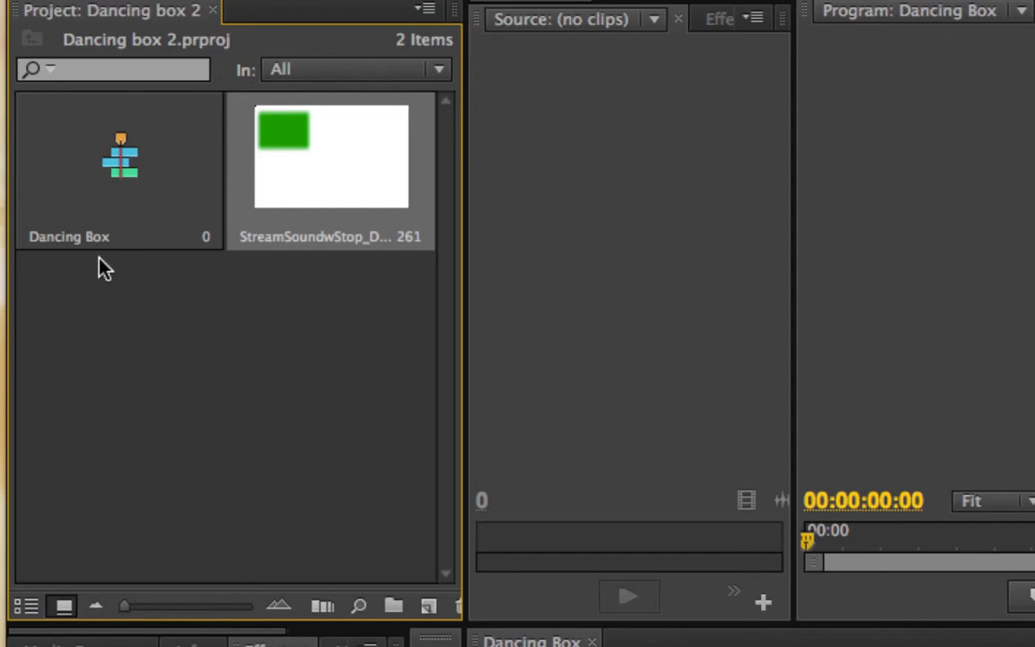
pyautogui.click(27, 609)
pyautogui.click(62, 607)
pyautogui.click(29, 608)
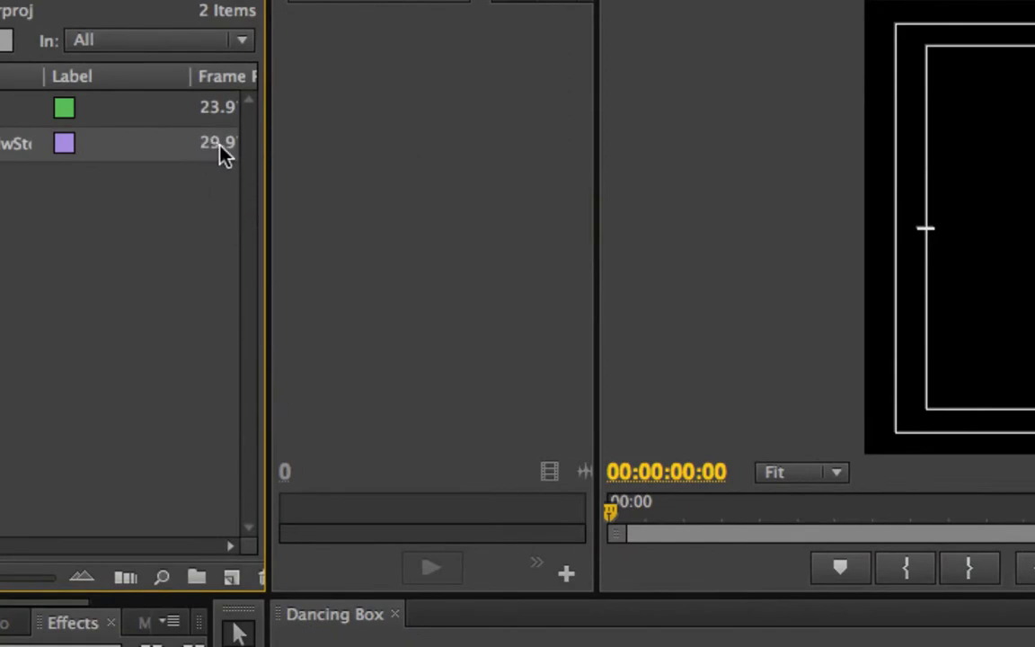
pyautogui.click(229, 548)
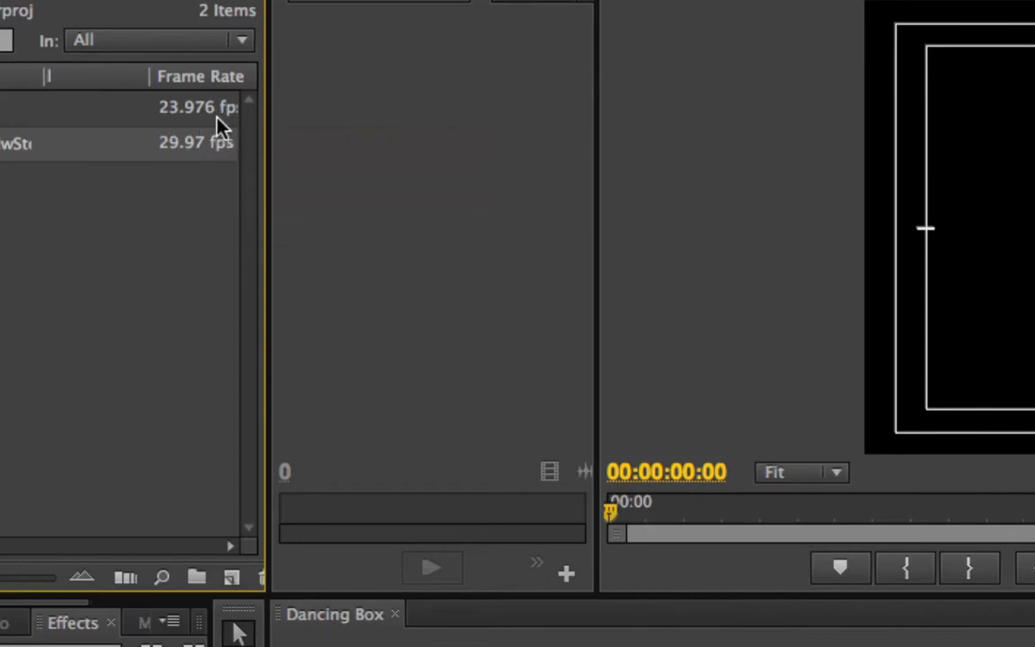
pyautogui.moveTo(217, 119)
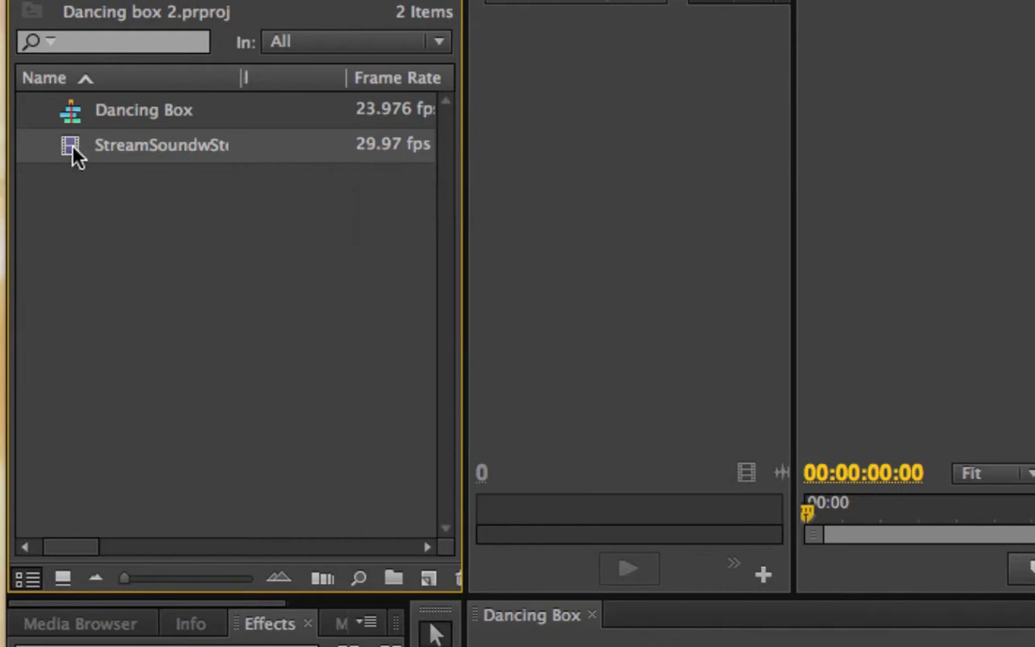
# Step: Modify the image sequence clip's footage interpretation to assume a frame rate of 23.976 fps
pyautogui.rightClick(380, 149)
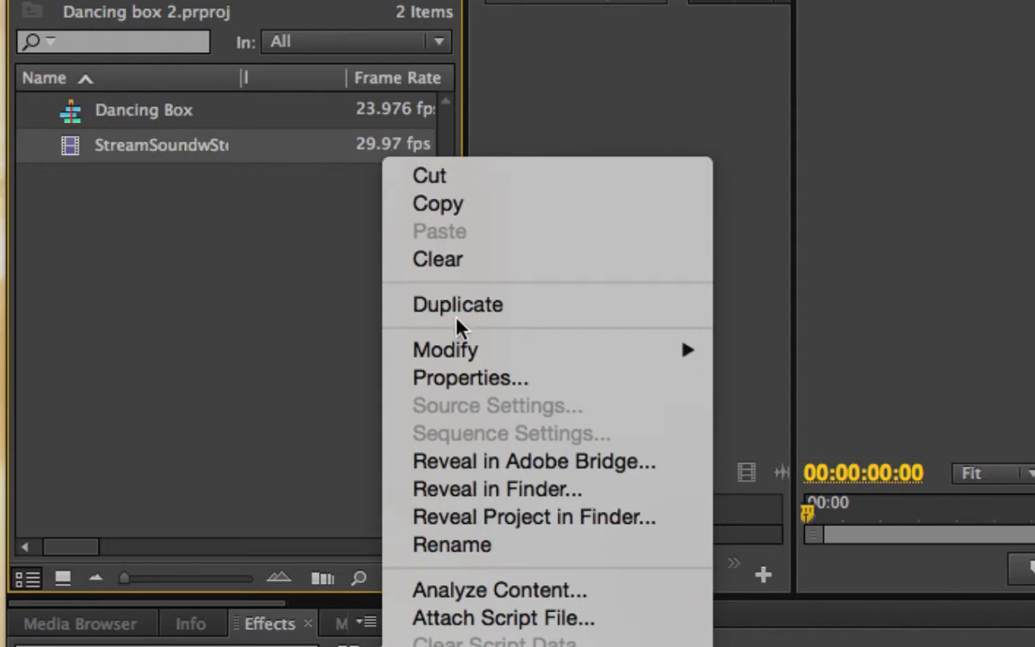
pyautogui.moveTo(454, 354)
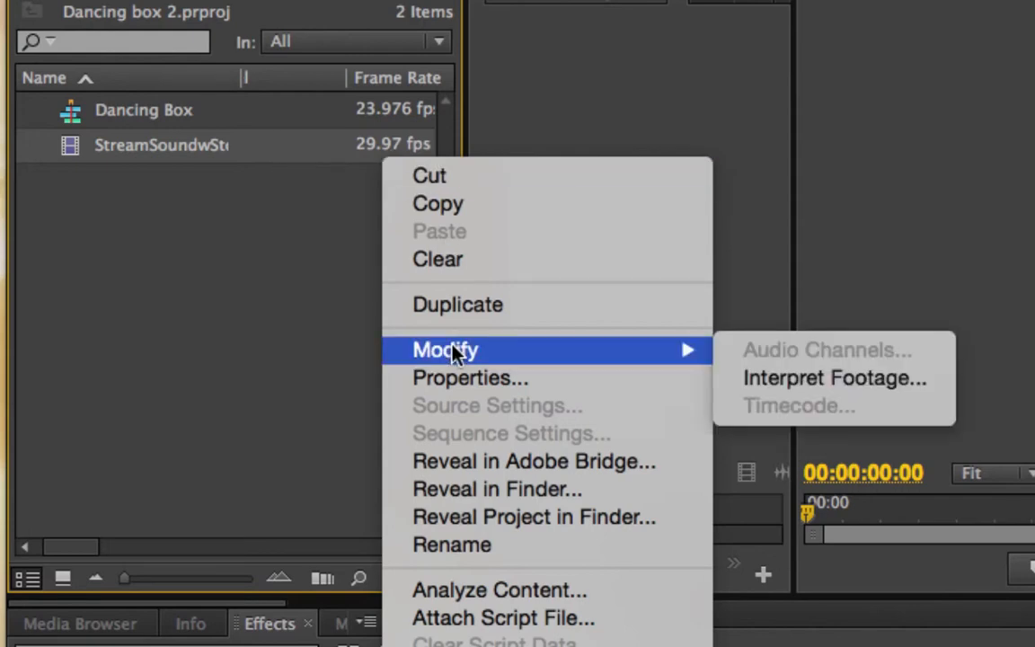
pyautogui.click(799, 387)
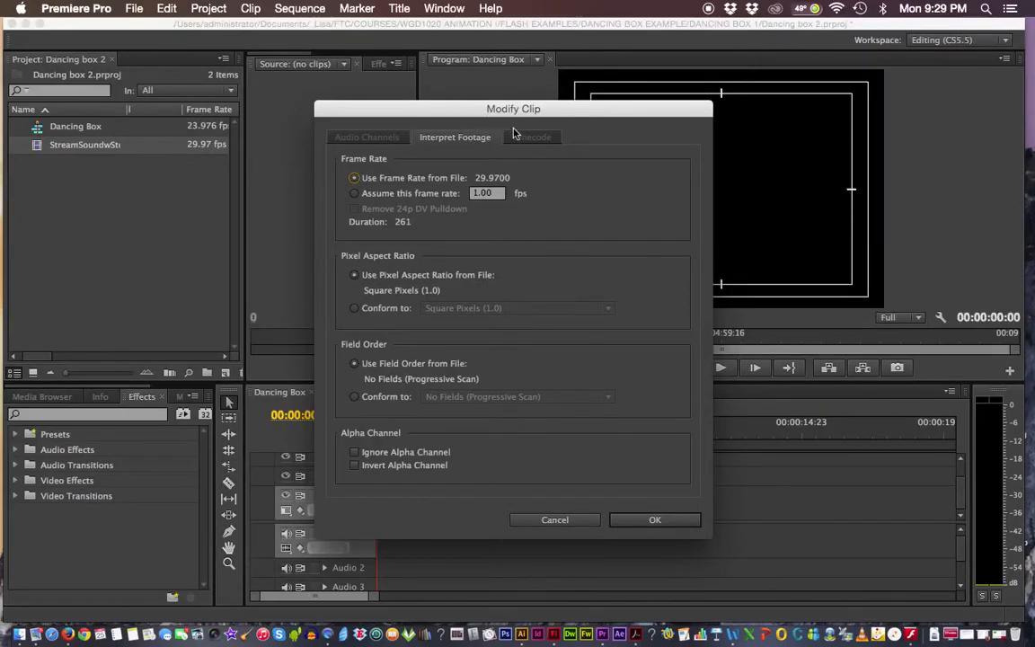
pyautogui.moveTo(535, 111); pyautogui.dragTo(522, 102)
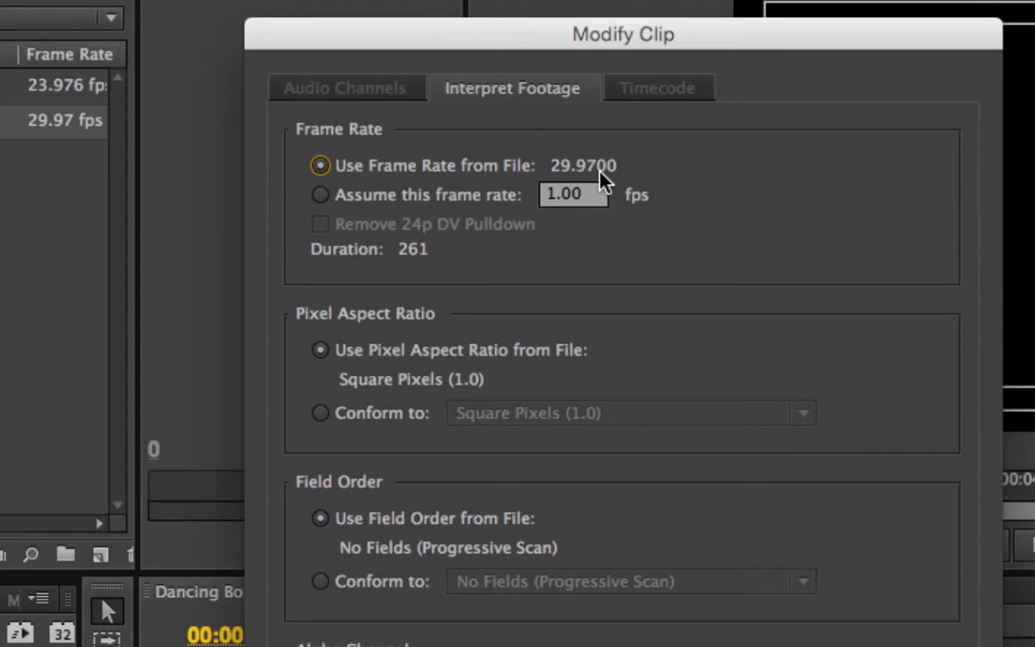
pyautogui.click(321, 196)
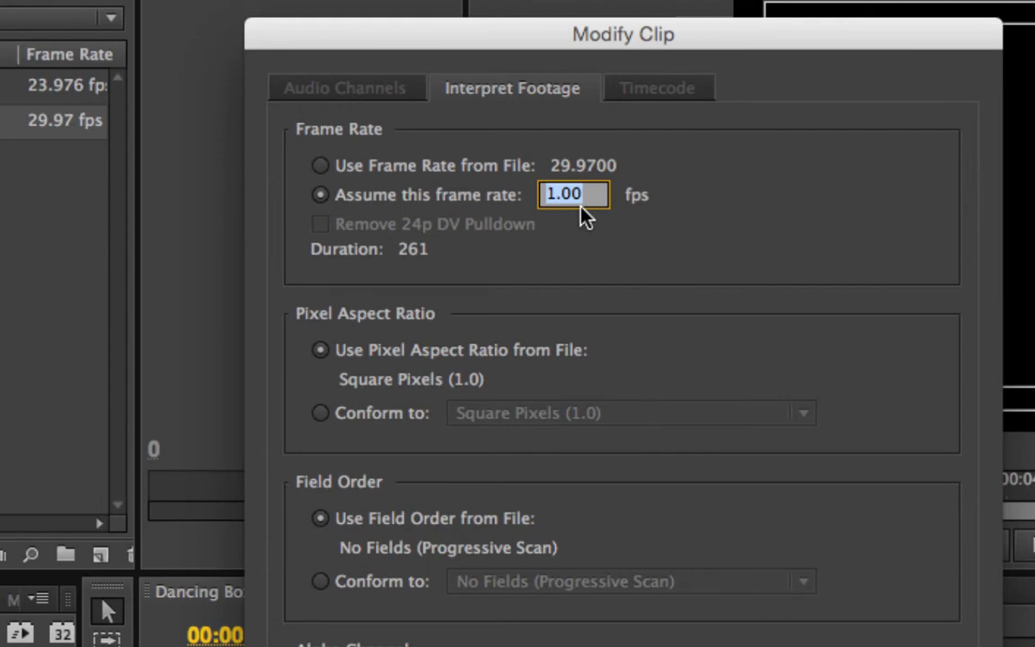
pyautogui.write('23.976')
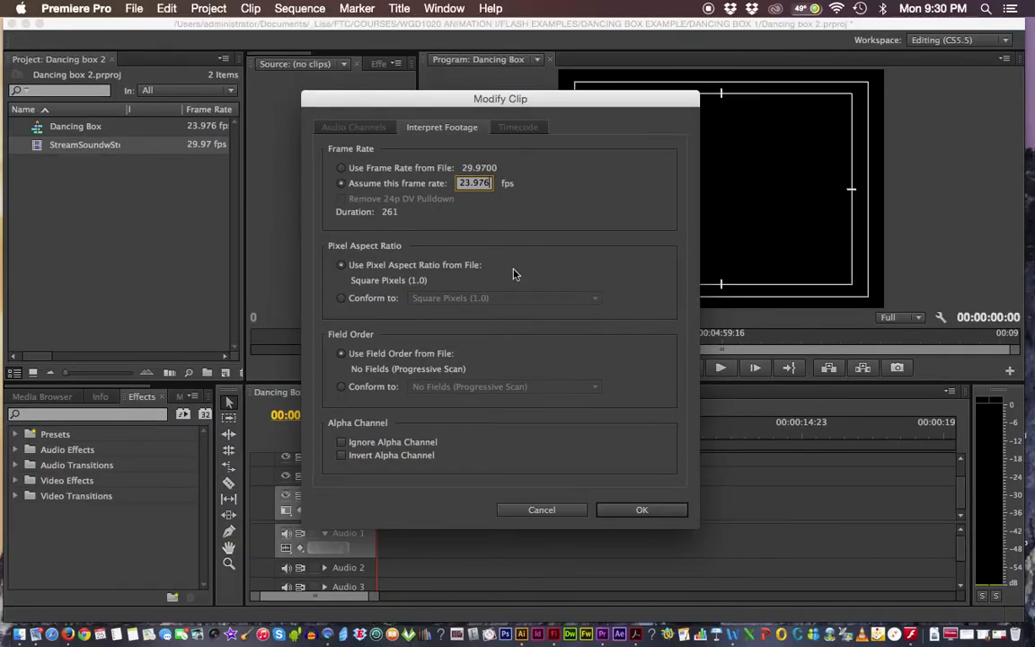
pyautogui.click(611, 510)
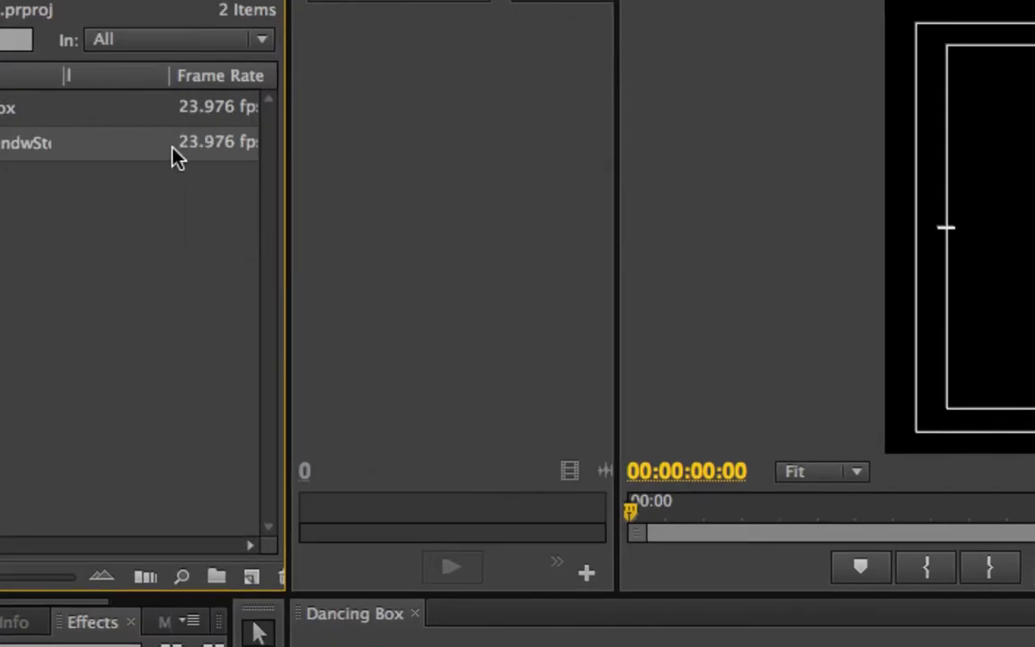
pyautogui.click(176, 156)
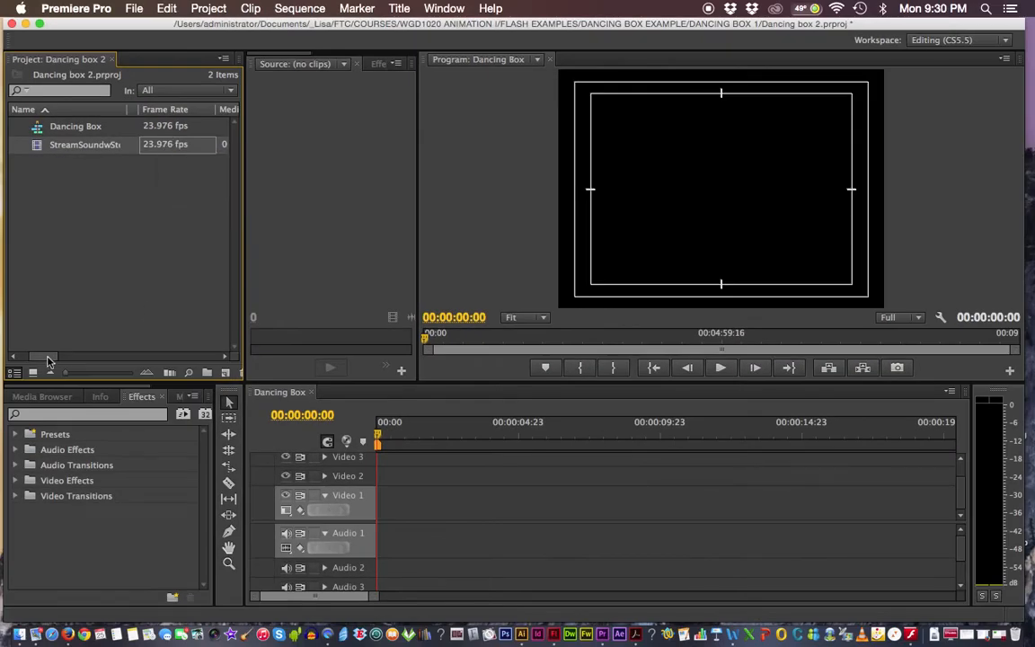
# Step: Import the audio file Kalimba.mp3 from the DANCING BOX EXAMPLE folder into the project
pyautogui.hscroll(-3, 31, 322)
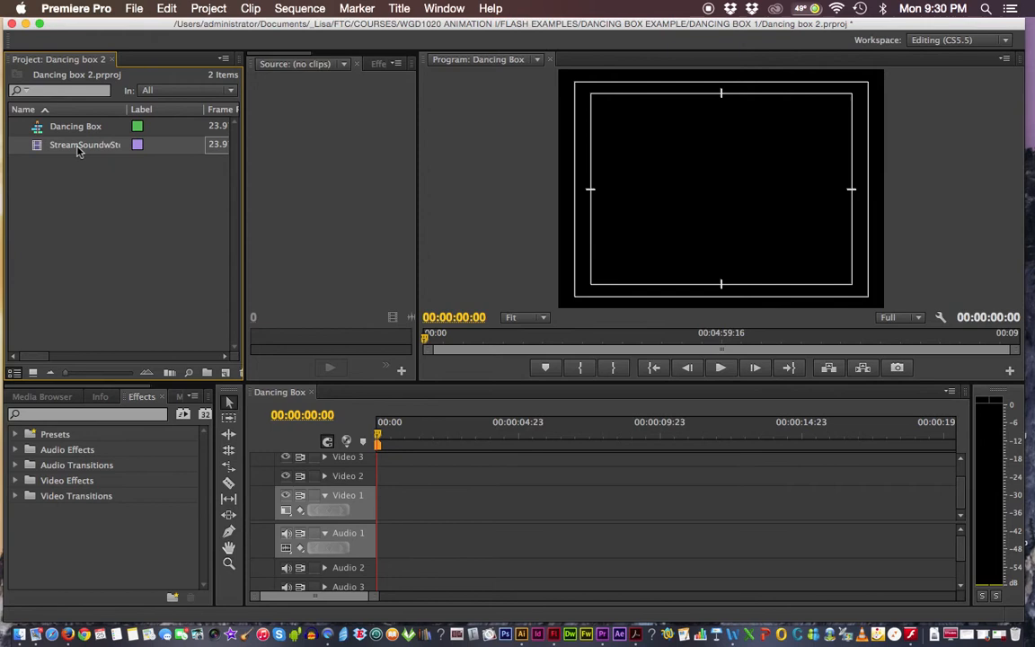
pyautogui.rightClick(110, 195)
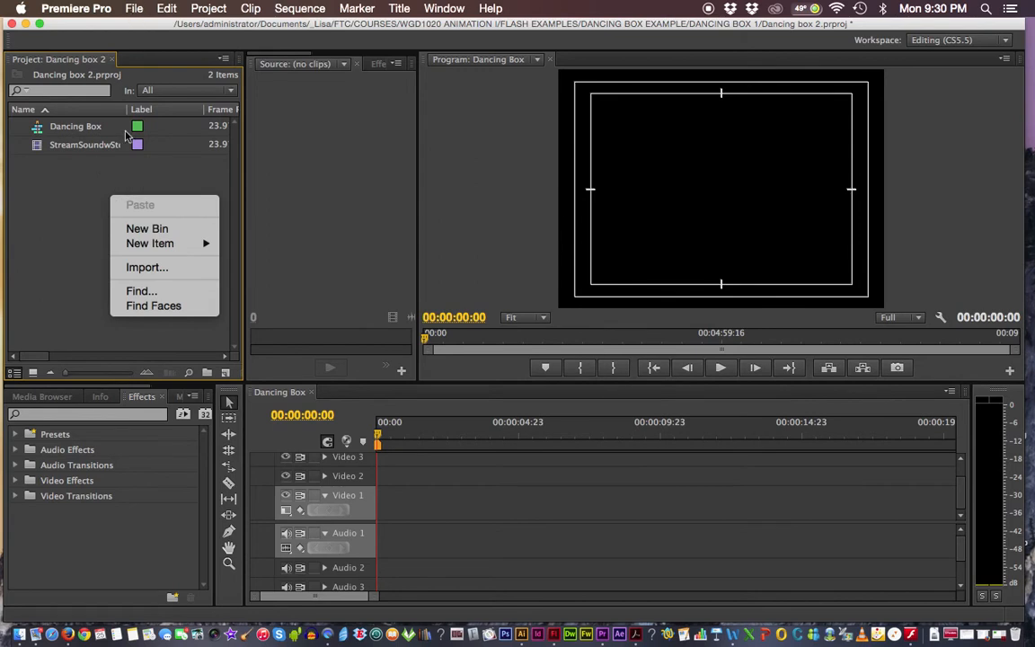
pyautogui.click(147, 269)
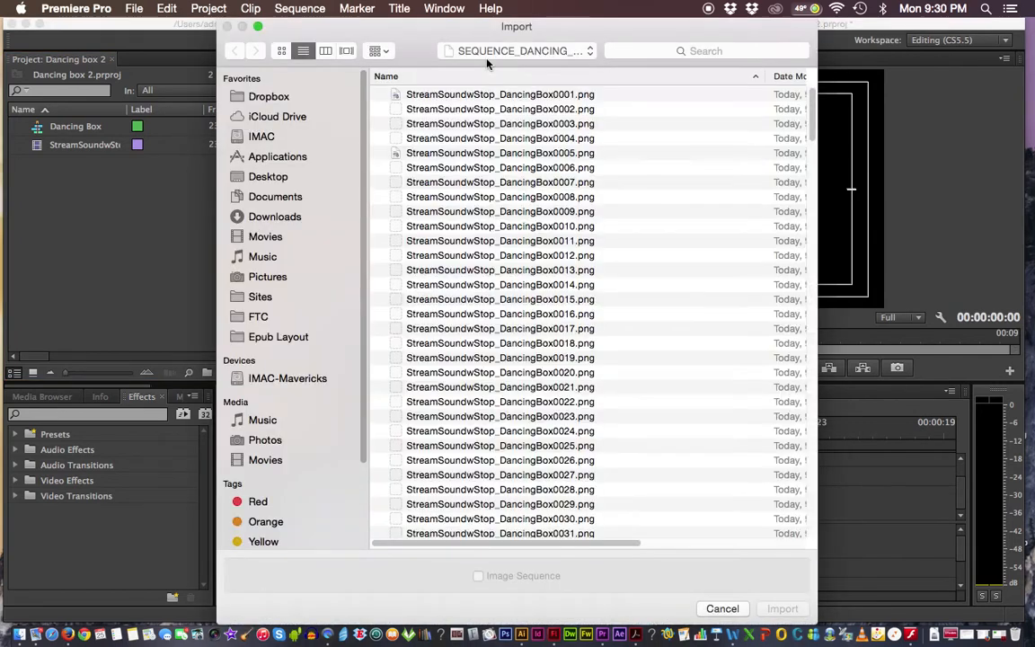
pyautogui.click(487, 54)
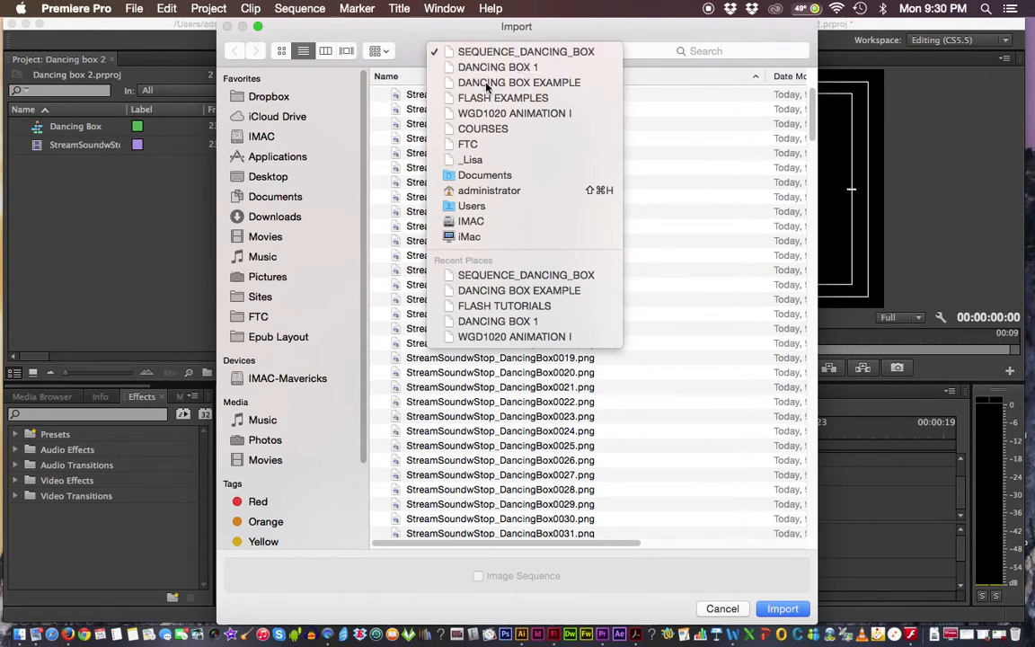
pyautogui.click(486, 82)
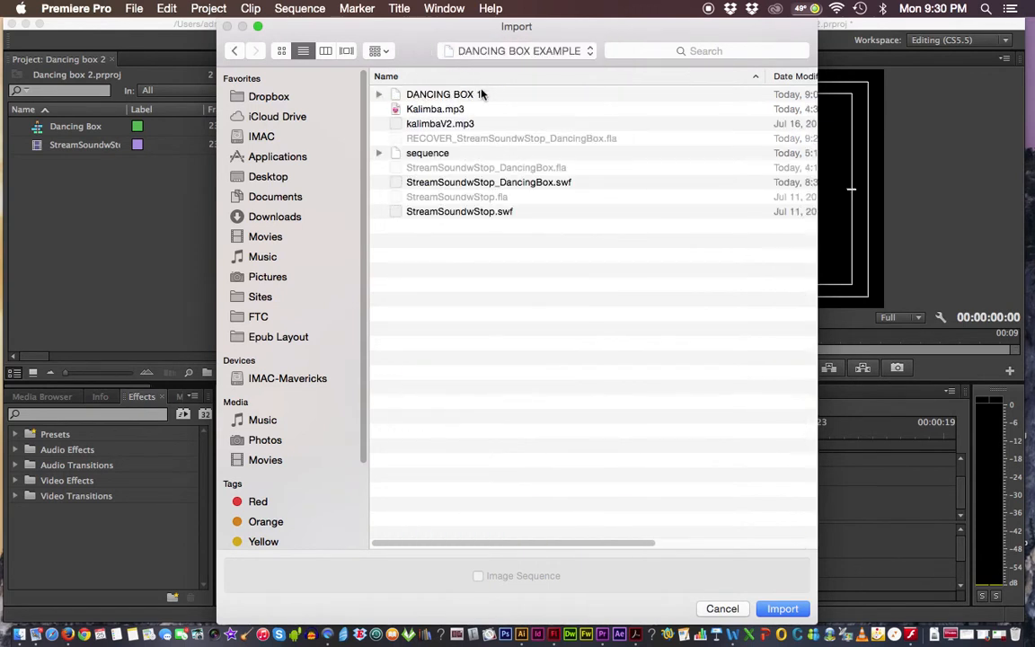
pyautogui.click(454, 108)
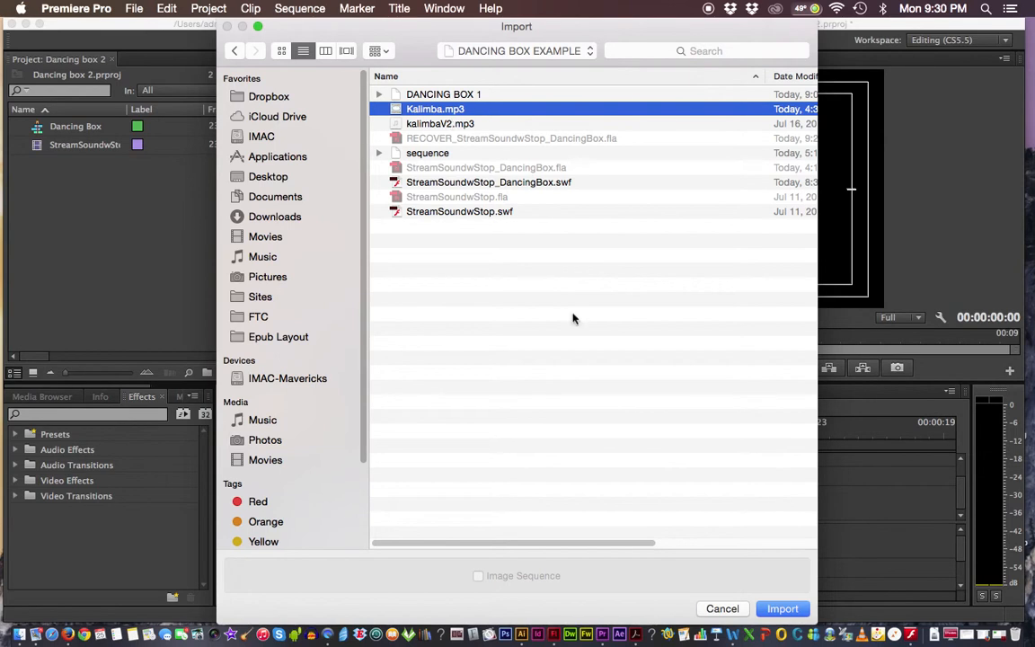
pyautogui.click(783, 609)
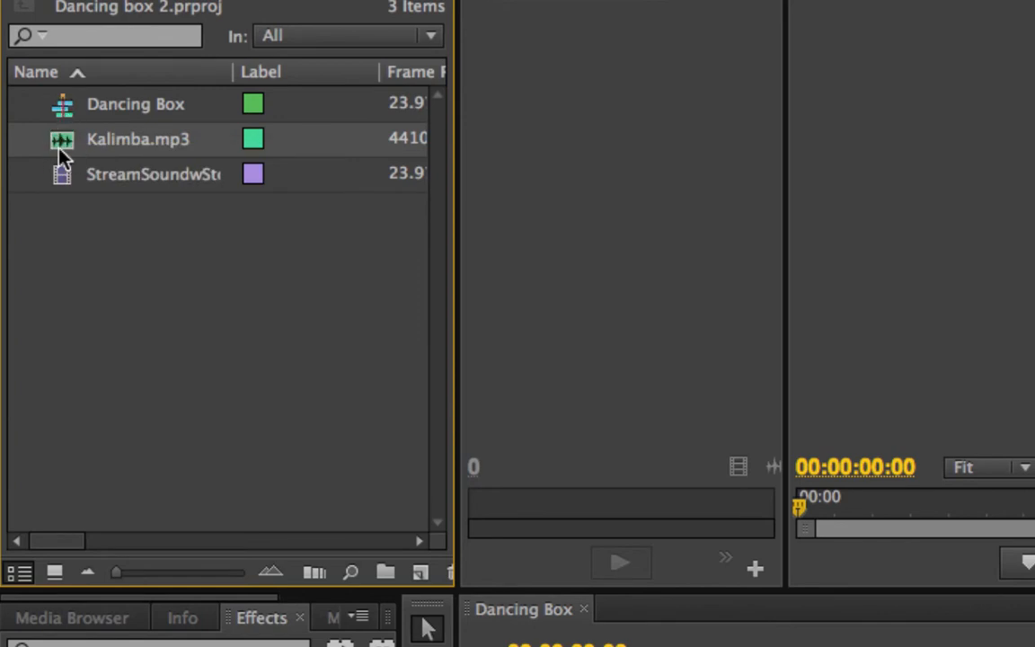
# Step: Place Kalimba.mp3 on the Audio 1 track at the very start of the Dancing Box sequence
pyautogui.moveTo(61, 155)
pyautogui.moveTo(61, 181)
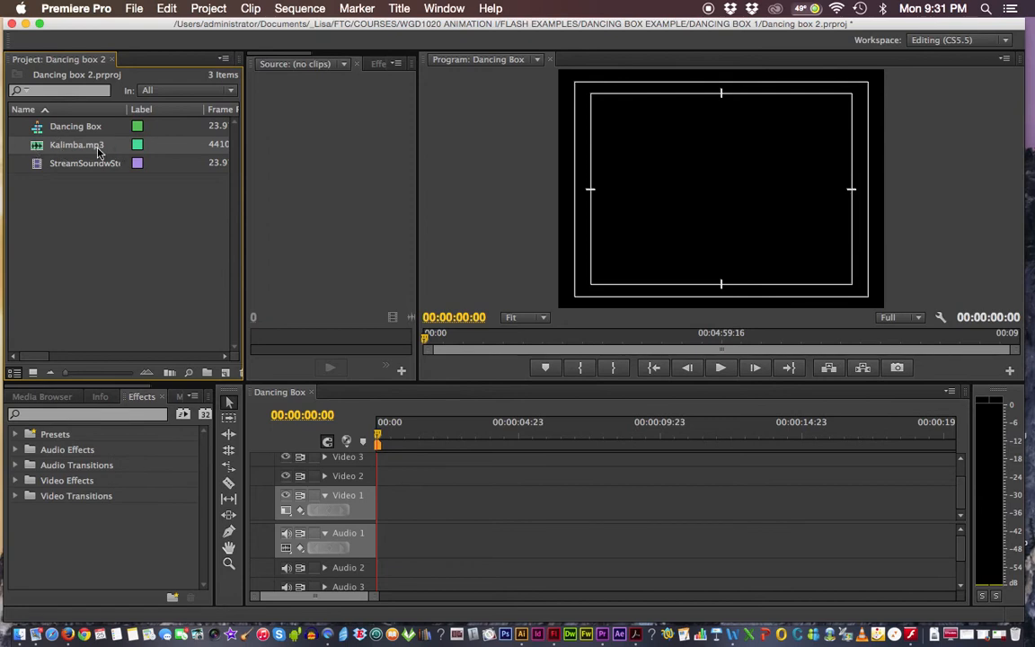
pyautogui.moveTo(103, 152)
pyautogui.moveTo(36, 148); pyautogui.dragTo(387, 542)
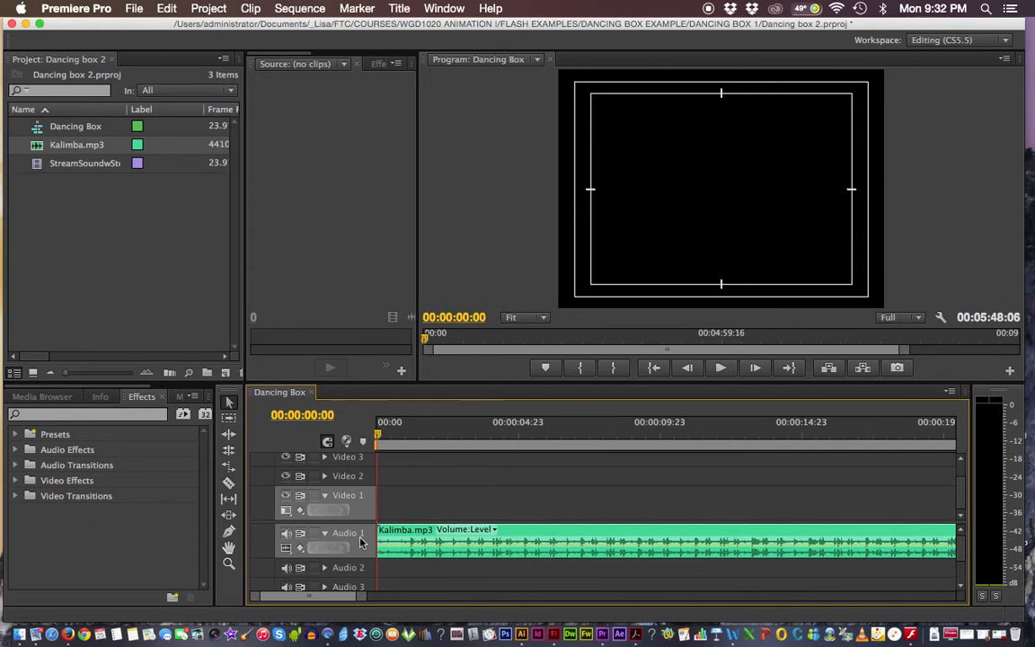
pyautogui.moveTo(396, 536)
pyautogui.mouseDown()
pyautogui.moveTo(423, 537)
pyautogui.moveTo(399, 537)
pyautogui.mouseUp()
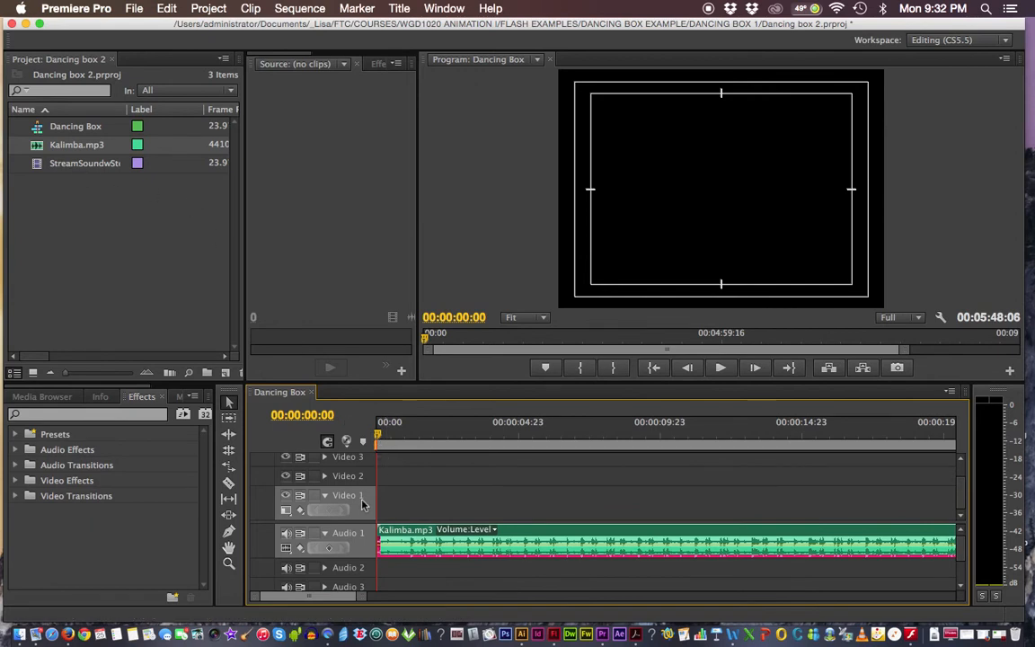
pyautogui.moveTo(382, 538)
pyautogui.mouseDown()
pyautogui.moveTo(513, 537)
pyautogui.moveTo(392, 537)
pyautogui.moveTo(398, 544)
pyautogui.mouseUp()
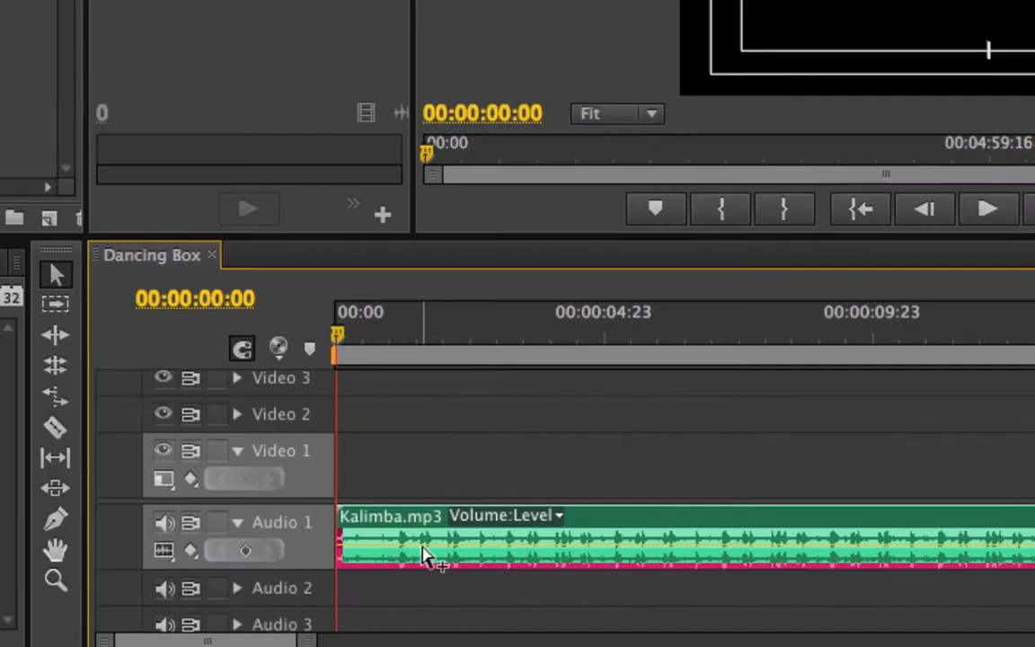
pyautogui.moveTo(426, 555)
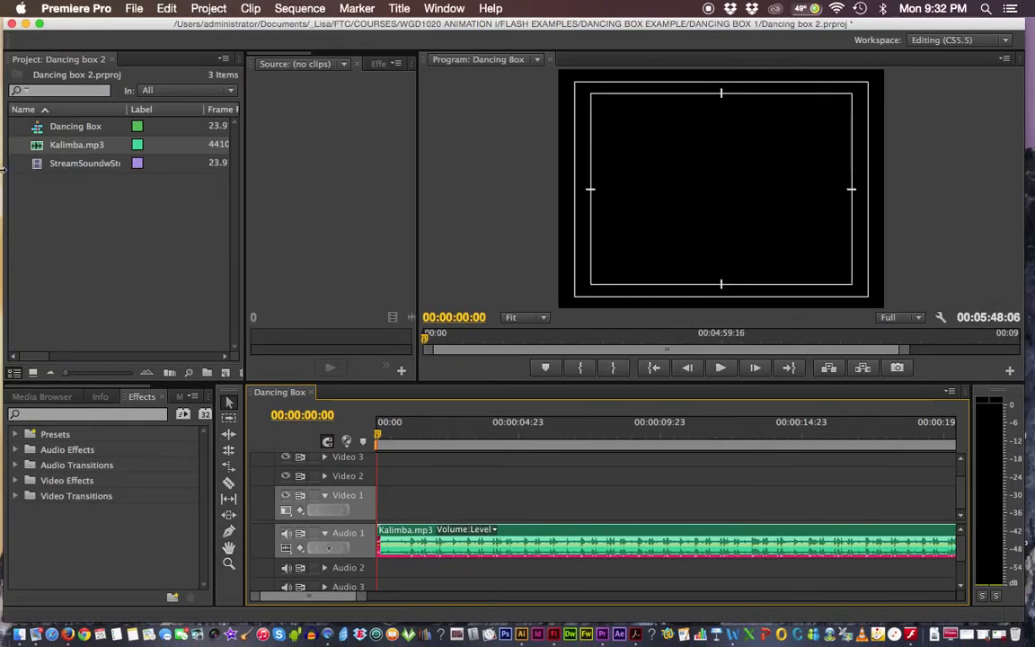
# Step: Place the StreamSoundwStop_DancingBox0001.png image sequence on the Video 1 track at the very start of the Dancing Box sequence
pyautogui.click(37, 163)
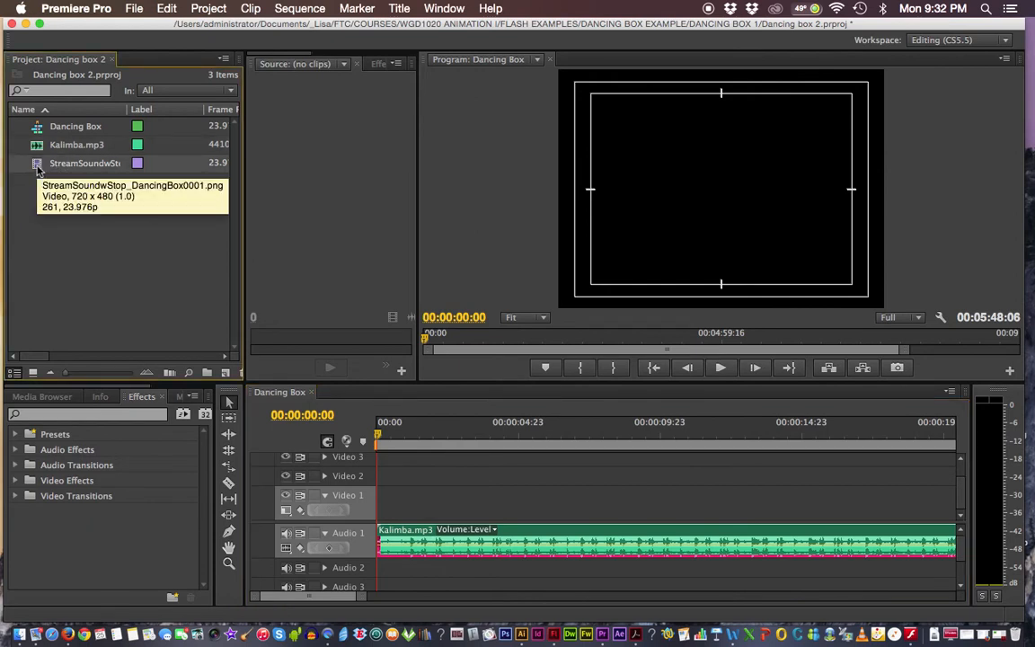
pyautogui.moveTo(36, 165); pyautogui.dragTo(385, 492)
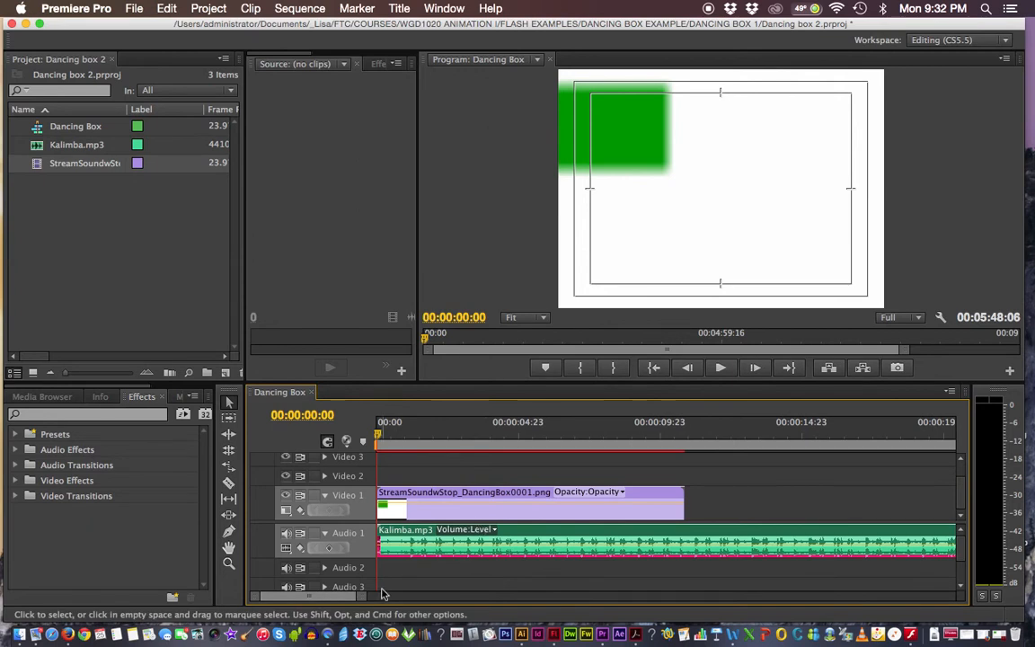
pyautogui.moveTo(364, 597); pyautogui.dragTo(531, 589)
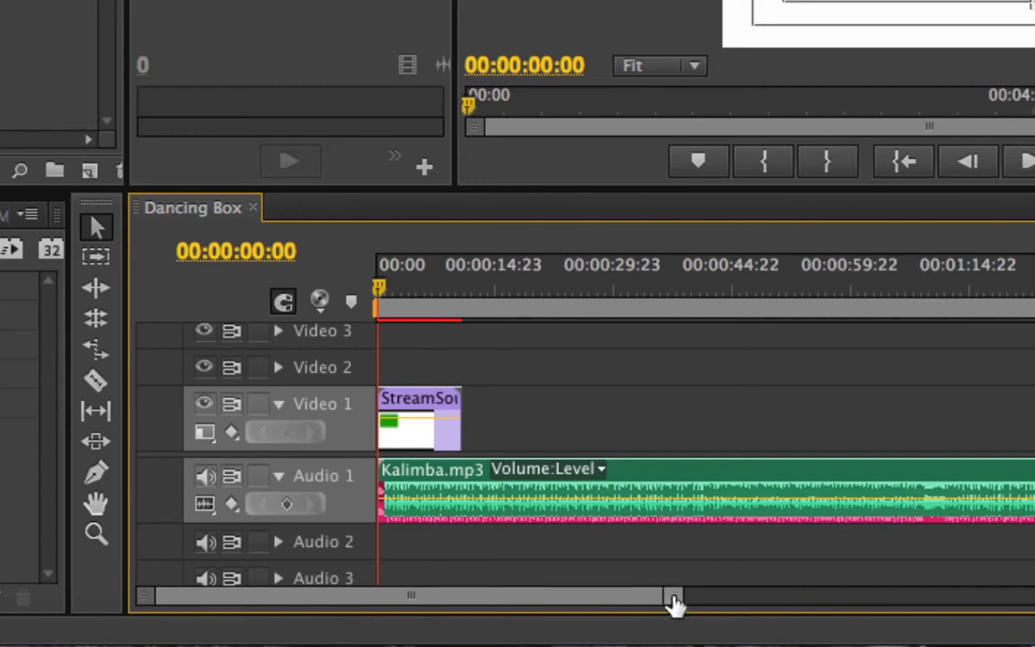
pyautogui.moveTo(674, 604); pyautogui.dragTo(538, 606)
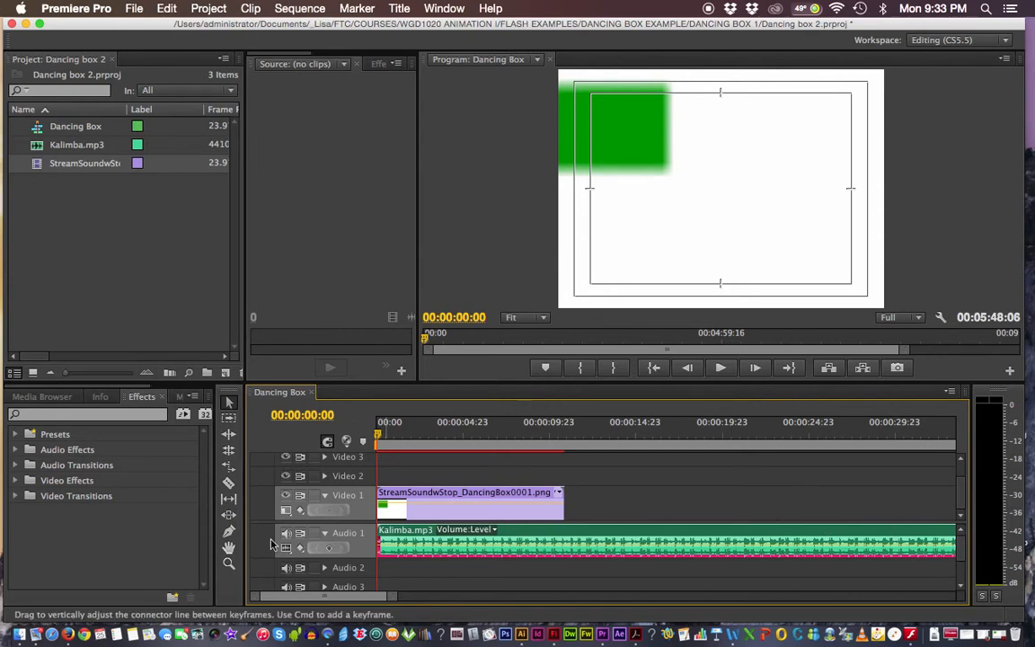
pyautogui.moveTo(306, 600); pyautogui.dragTo(287, 566)
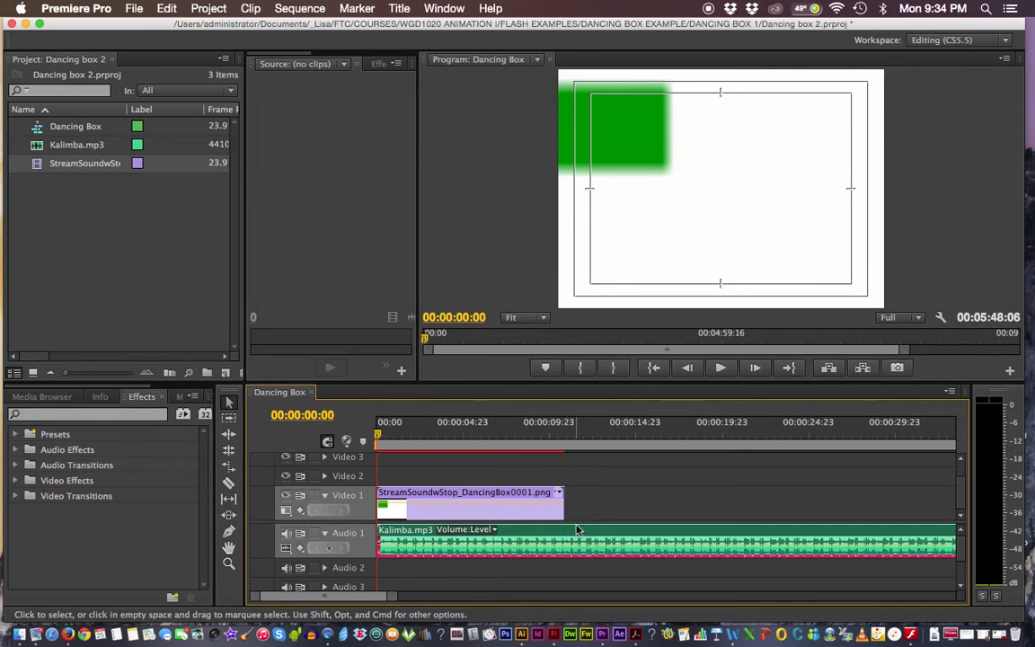
# Step: Enlarge the Program monitor with Video 1 and Audio 1 still in view, and play the sequence from the start past the video clip's end
pyautogui.click(395, 436)
pyautogui.moveTo(395, 436); pyautogui.dragTo(377, 419)
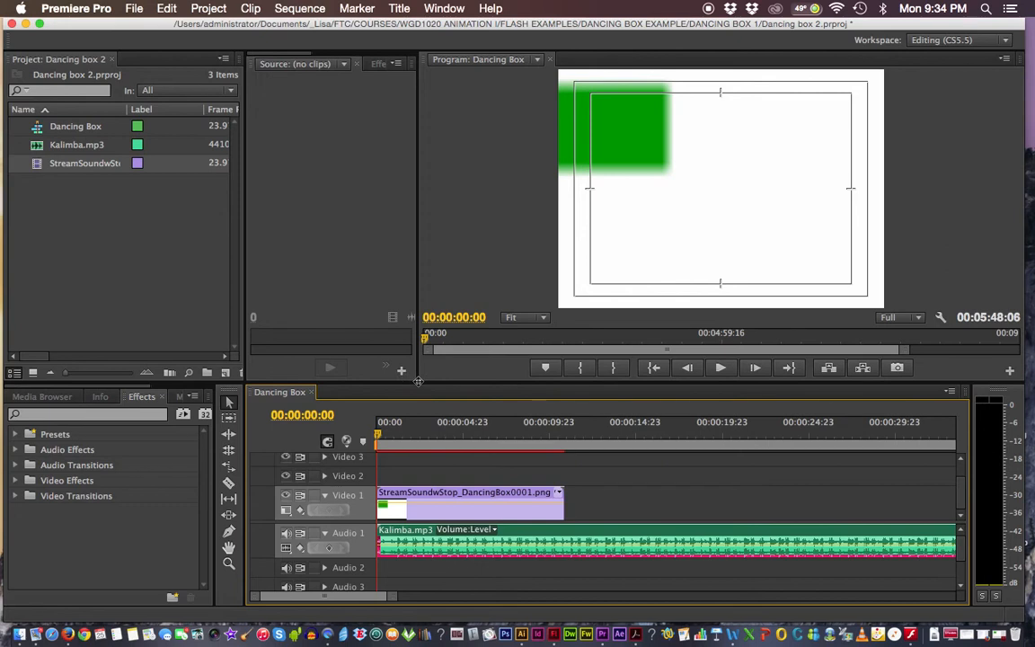
pyautogui.moveTo(419, 381); pyautogui.dragTo(352, 482)
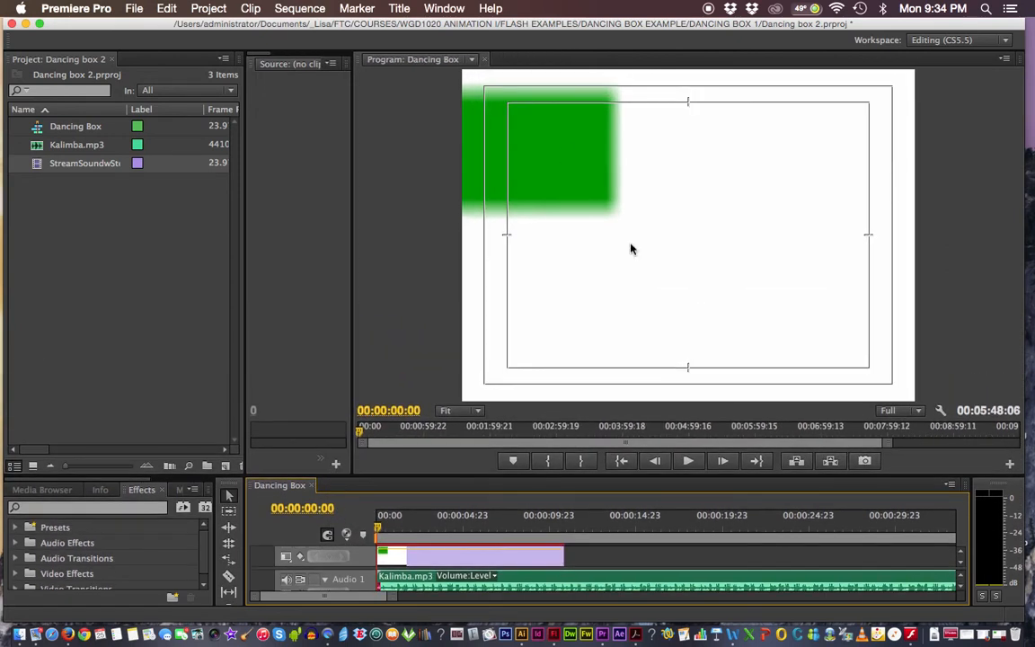
pyautogui.moveTo(594, 477); pyautogui.dragTo(594, 448)
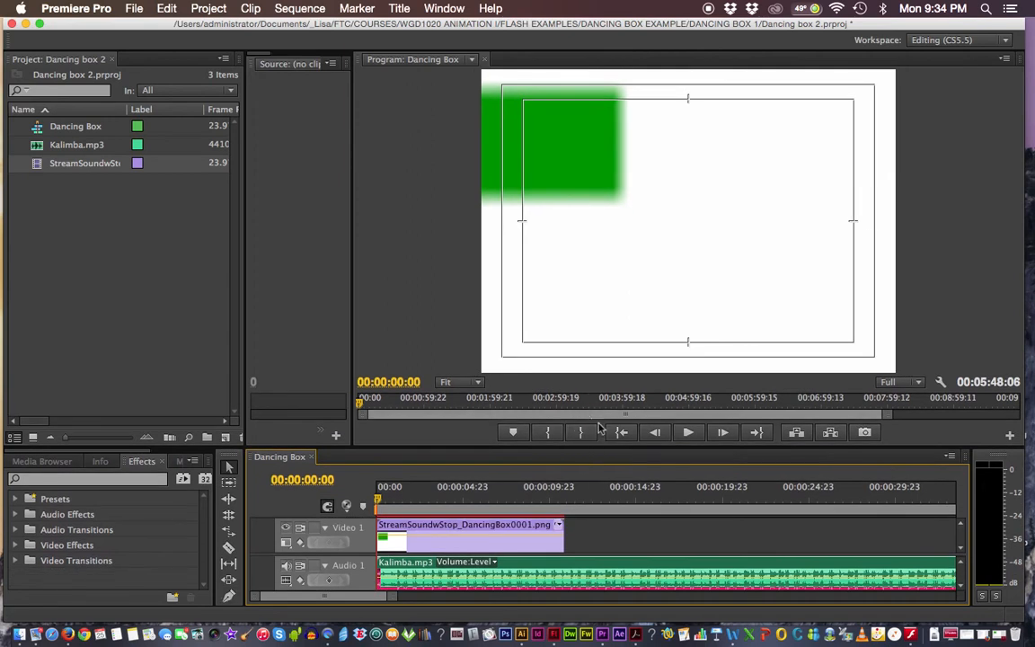
pyautogui.click(689, 434)
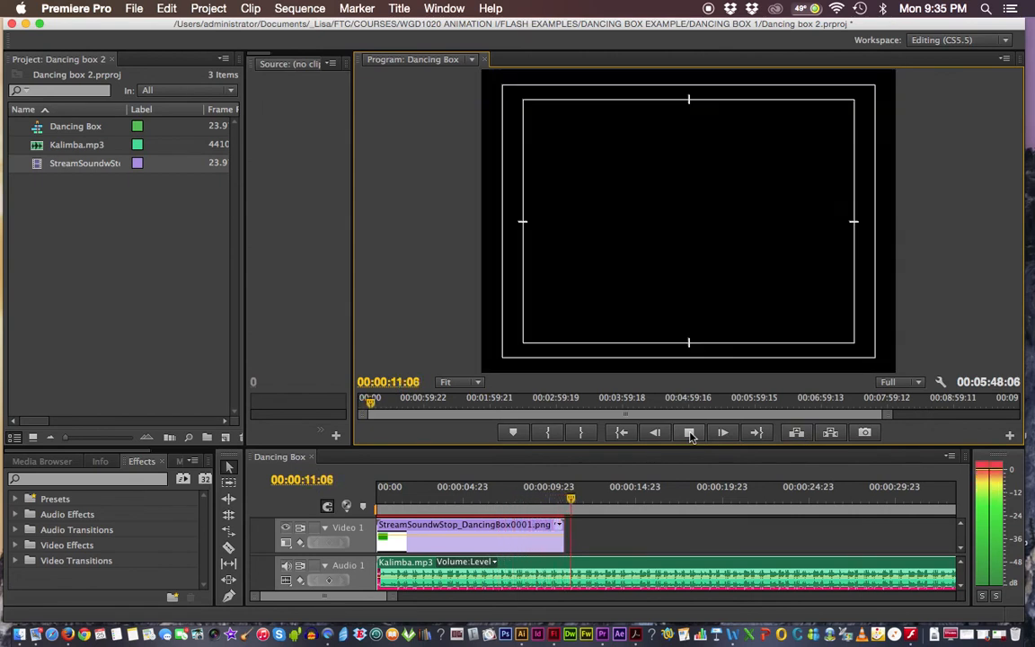
pyautogui.click(689, 434)
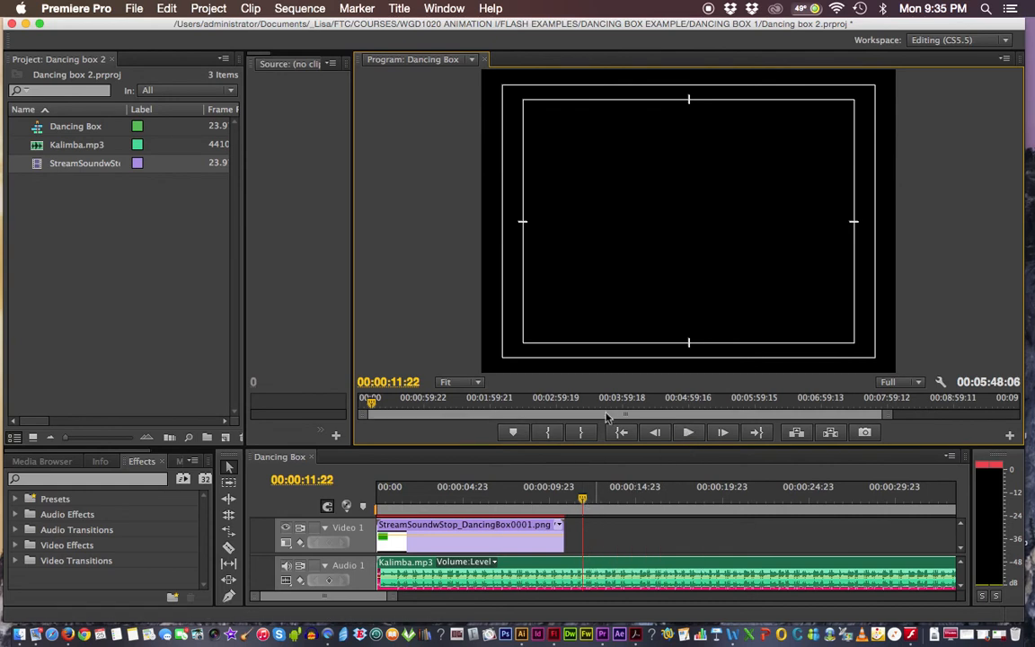
# Step: Cut Kalimba.mp3 with the Razor tool at the end of the image sequence clip, at 00:00:10:20
pyautogui.moveTo(582, 501); pyautogui.dragTo(563, 500)
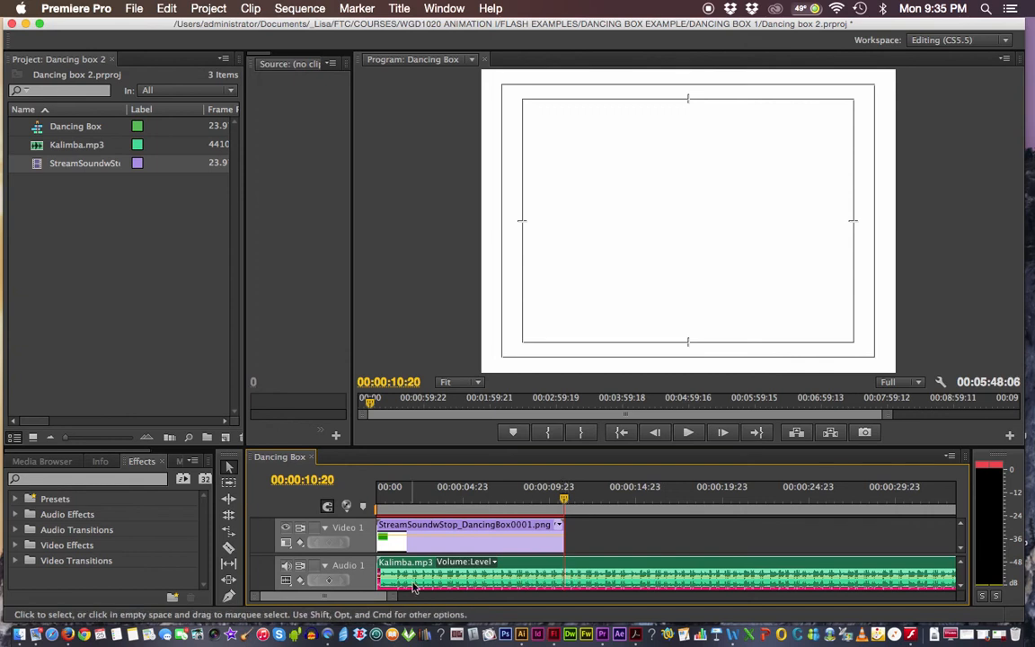
pyautogui.click(229, 550)
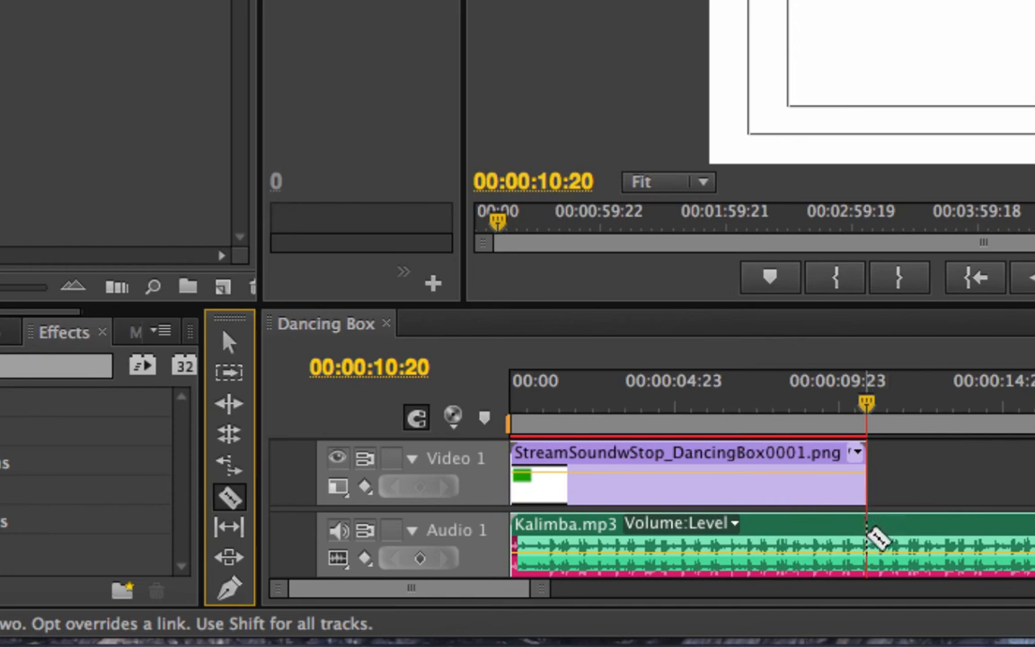
pyautogui.click(876, 537)
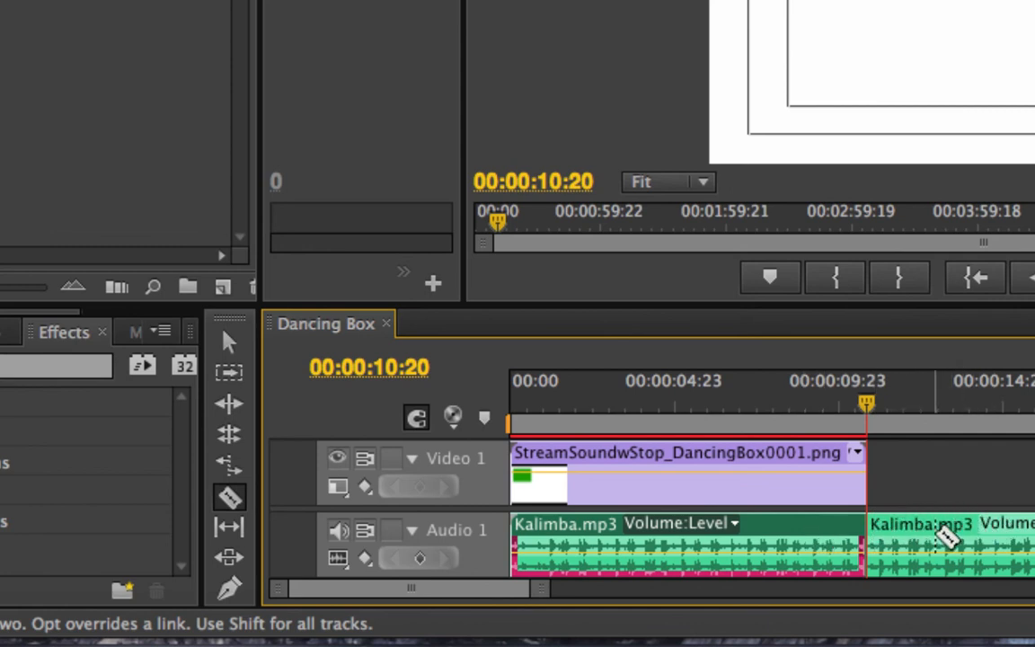
# Step: Delete the leftover part of Kalimba.mp3 after the cut and return the playhead to 00:00:00:00
pyautogui.moveTo(869, 415)
pyautogui.mouseDown()
pyautogui.moveTo(954, 420)
pyautogui.moveTo(866, 415)
pyautogui.moveTo(881, 418)
pyautogui.mouseUp()
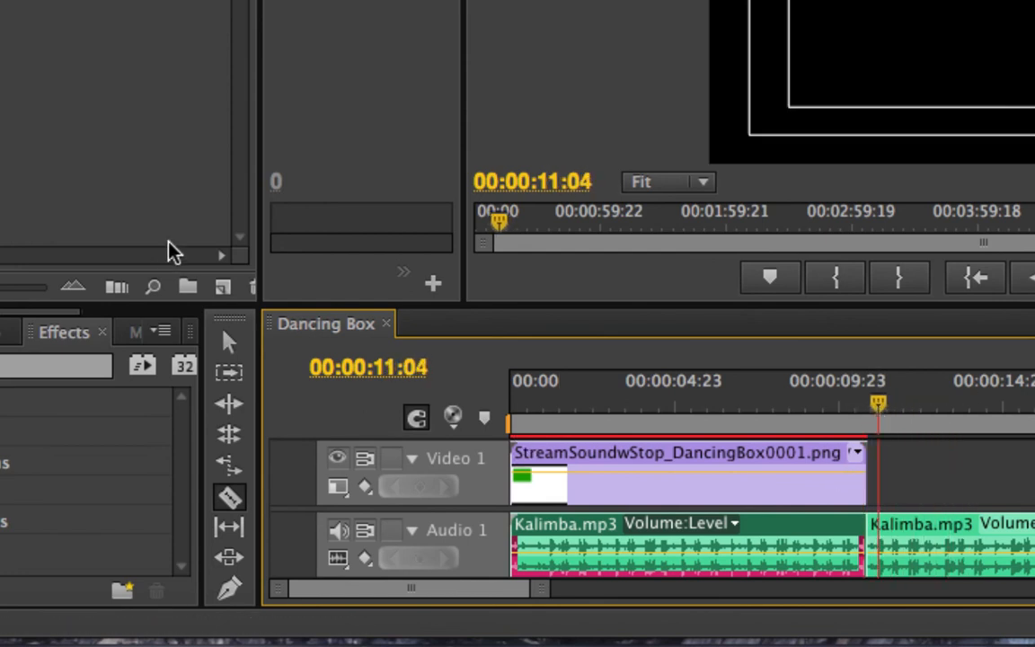
pyautogui.click(229, 344)
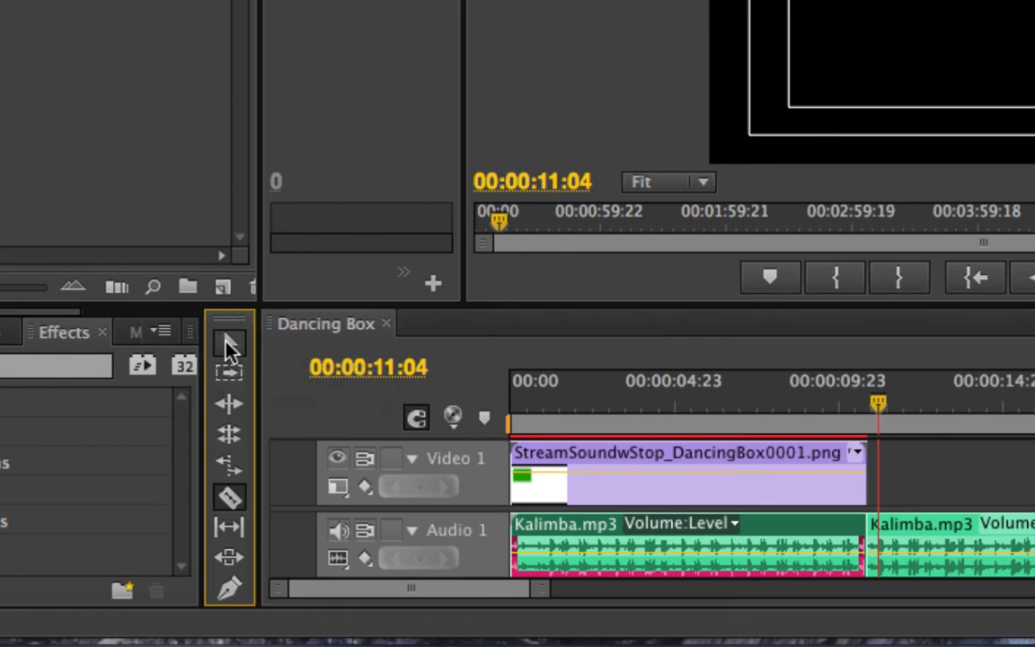
pyautogui.click(917, 534)
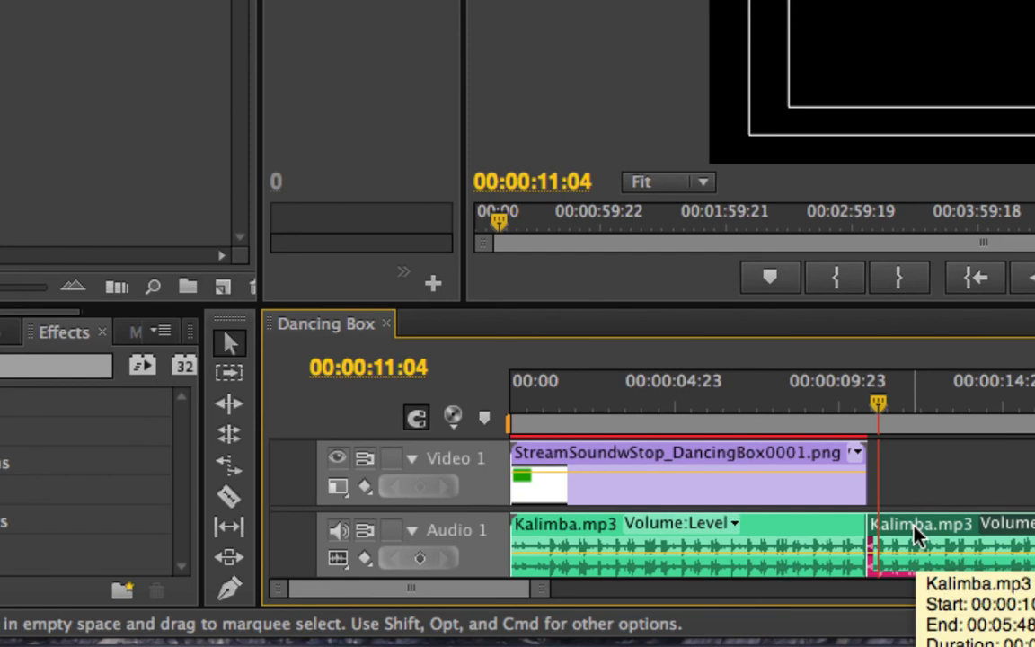
pyautogui.press('Delete')
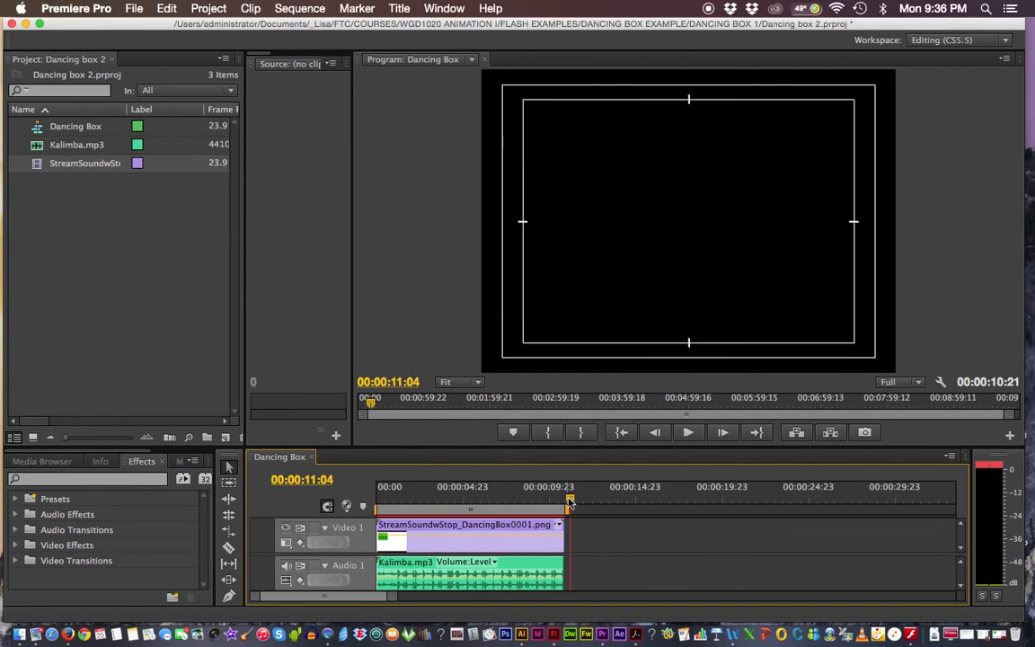
pyautogui.moveTo(569, 502); pyautogui.dragTo(378, 496)
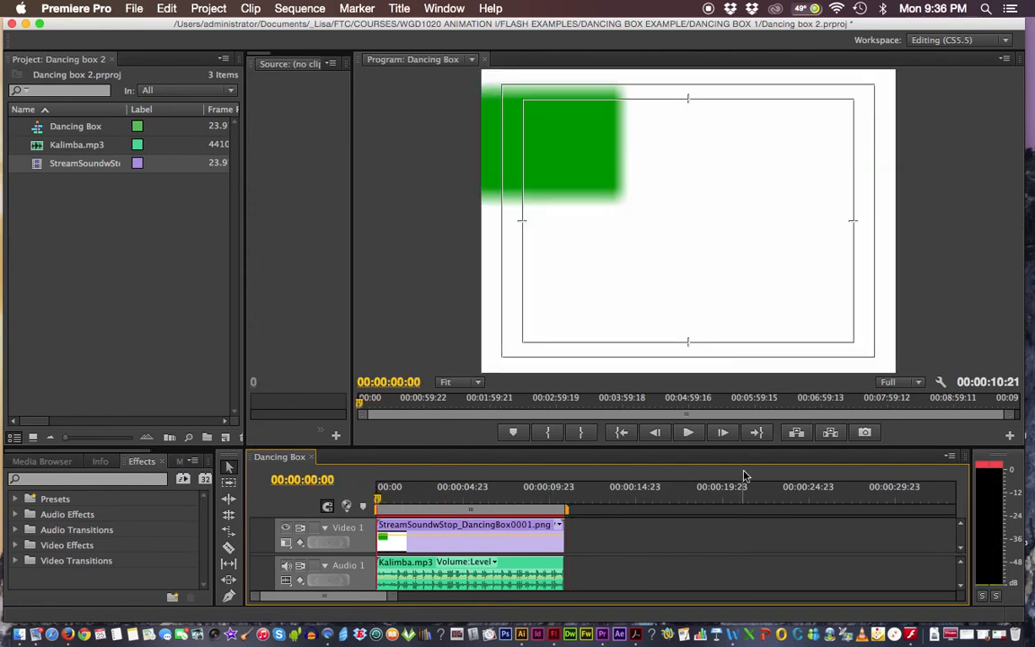